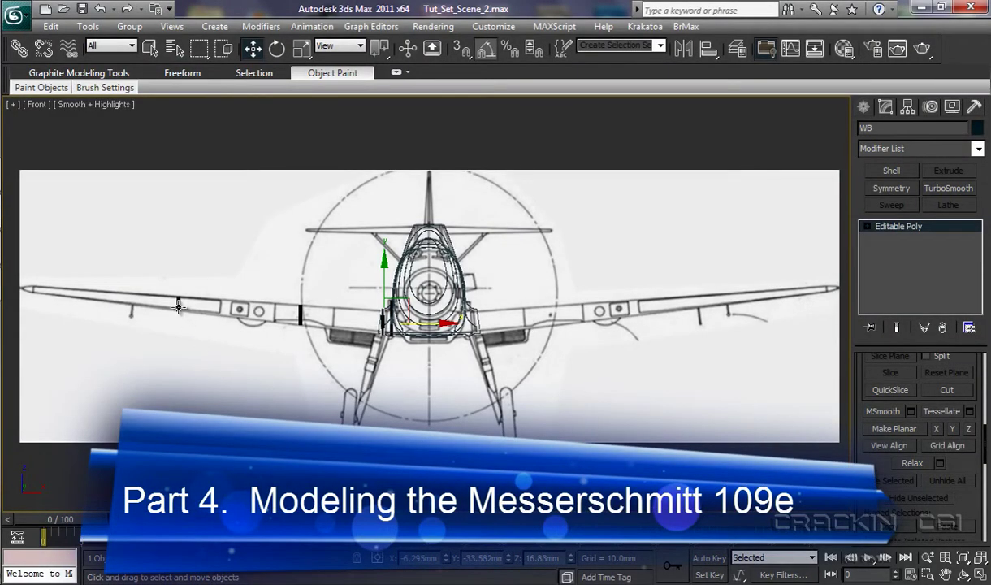
Step: Clone wing section H outward along X as a copy named J and raise it to about Z 21.57 mm at the wing tip
click(178, 305)
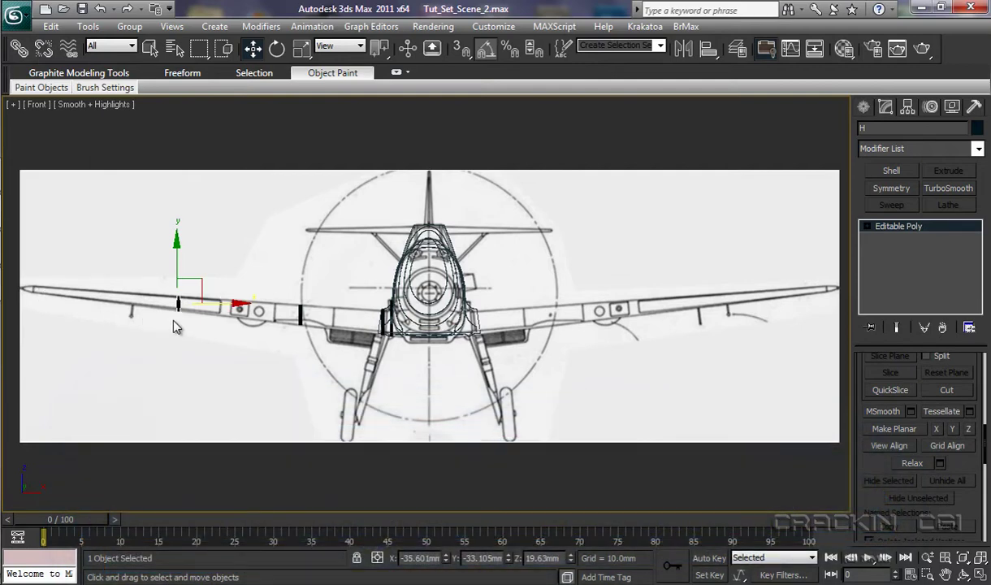
click(237, 304)
shift+drag(237, 304, 95, 304)
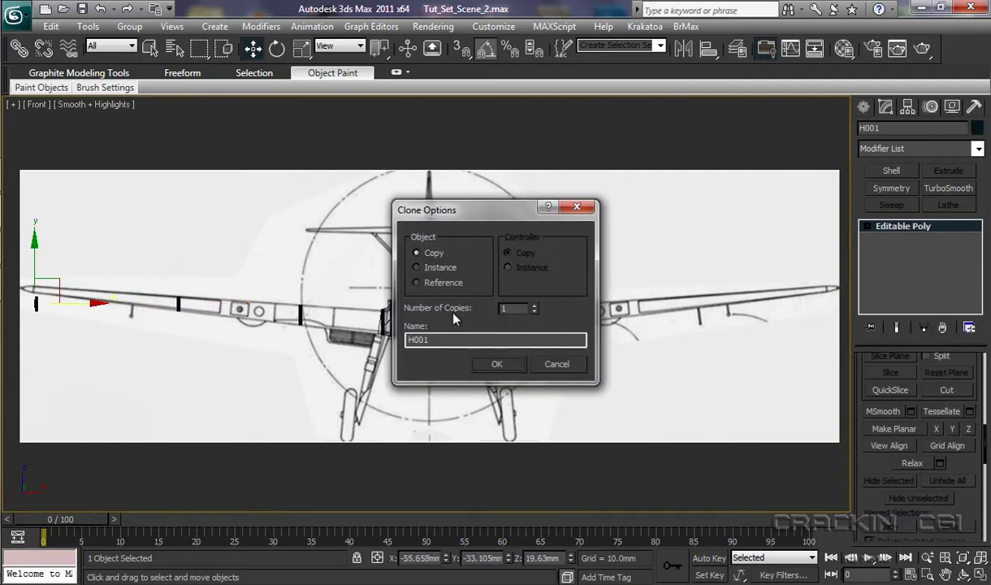
drag(429, 341, 412, 344)
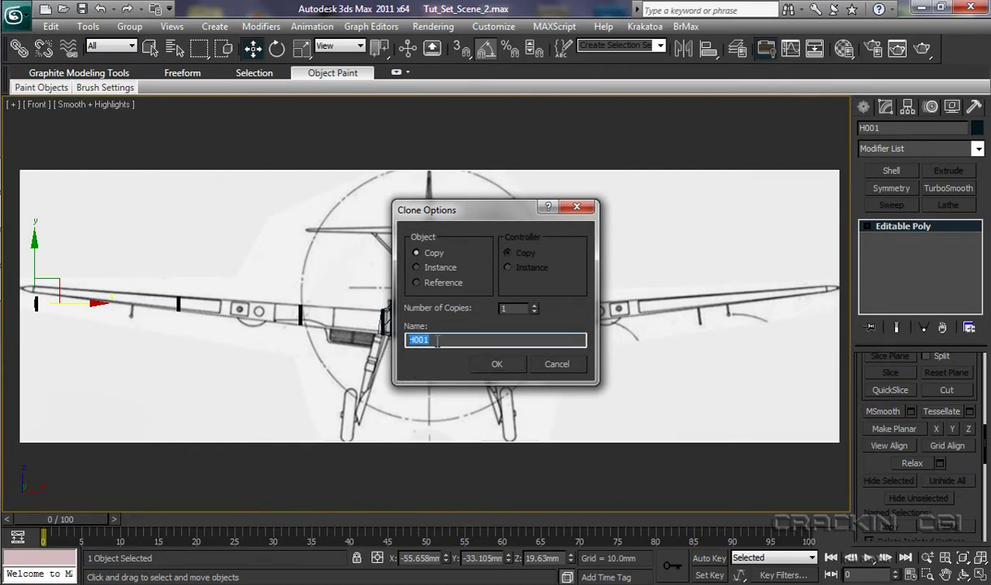
text(J)
click(497, 364)
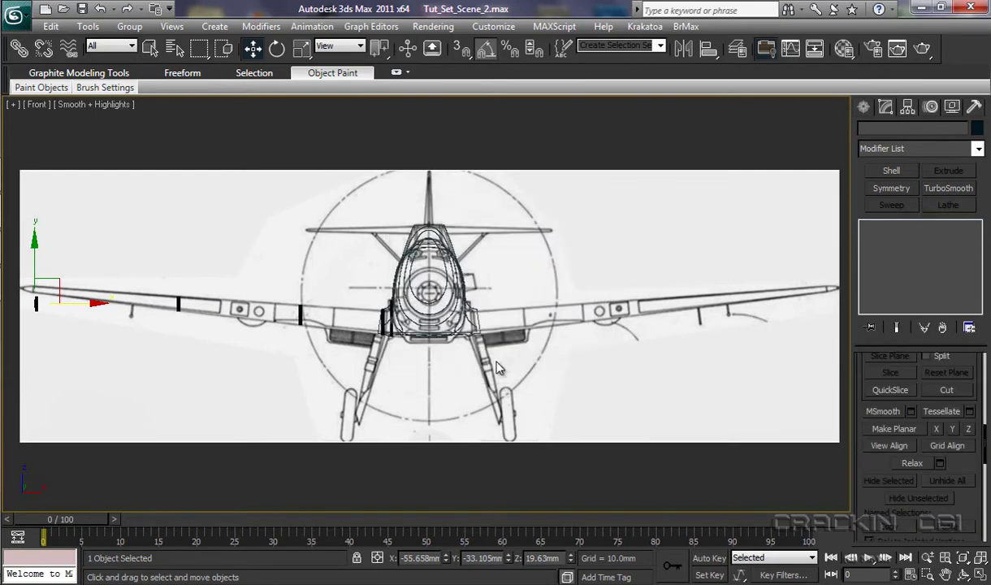
drag(35, 242, 40, 229)
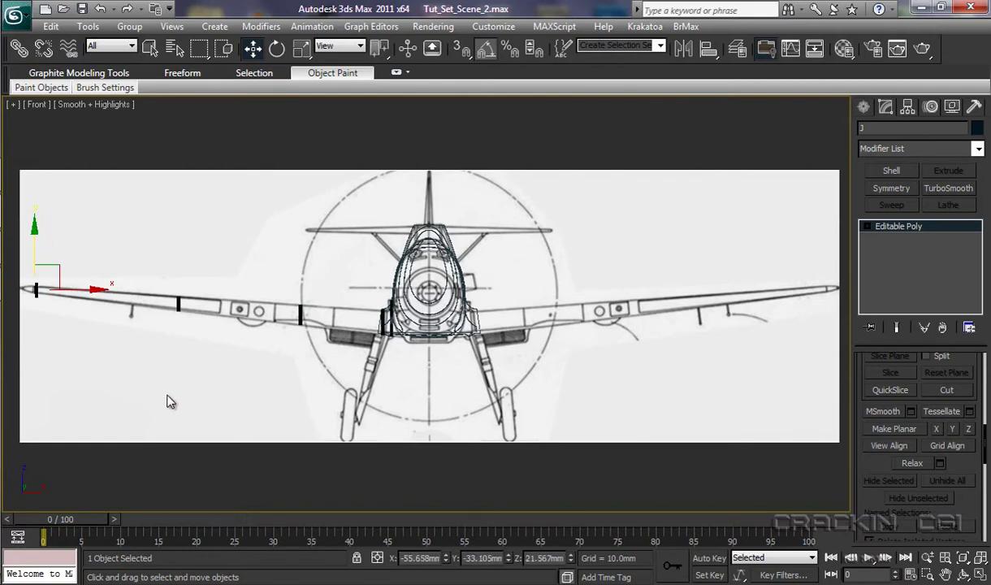
Step: Scale section J in the front view to match the wing tip's thickness, and narrow its width to about 75%
middle_drag(181, 377, 465, 384)
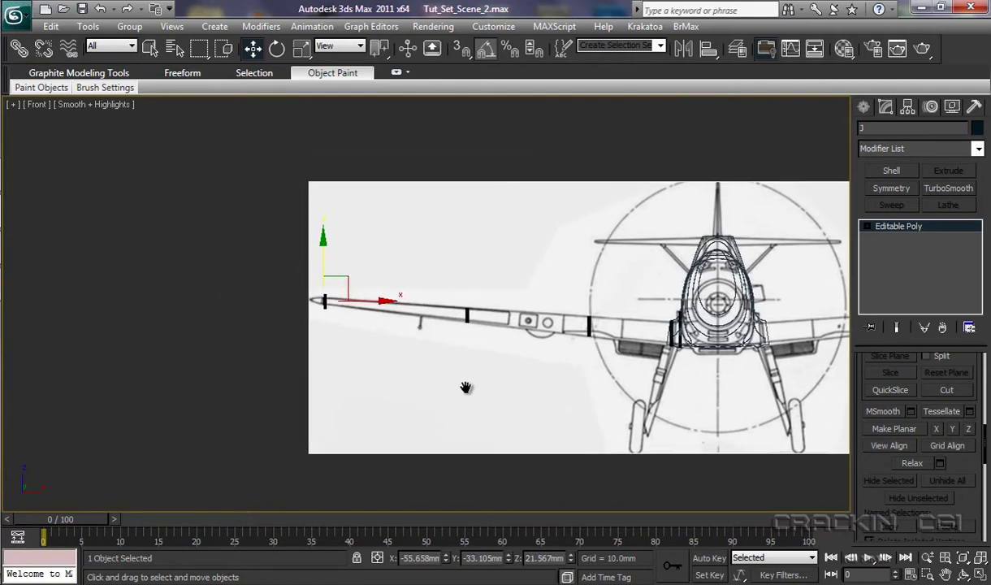
scroll(426, 369, up, 4)
scroll(418, 350, up, 2)
middle_drag(303, 369, 472, 373)
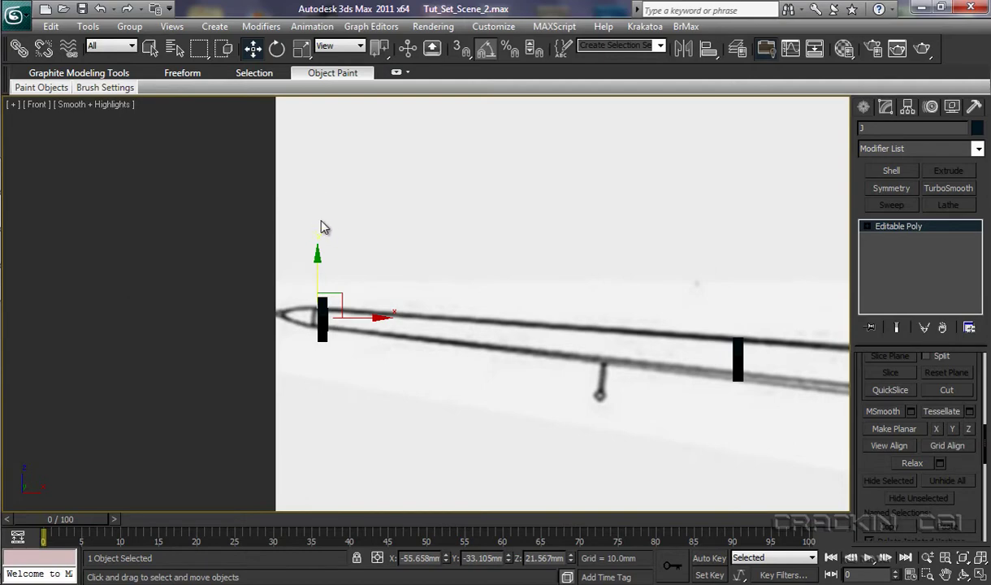
key(r)
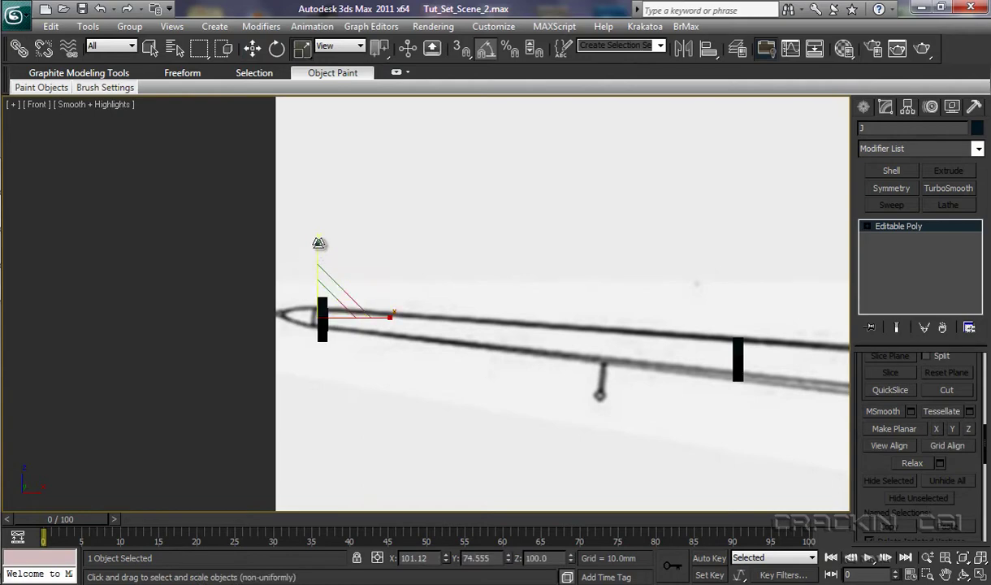
drag(318, 243, 322, 293)
drag(392, 316, 371, 318)
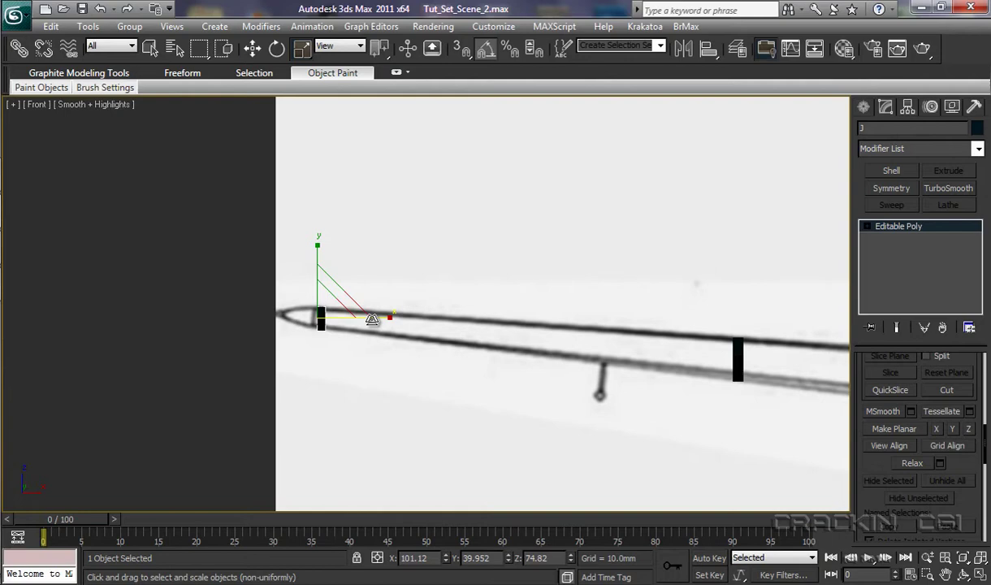
Step: In the top view, shorten section J along the chord to about 73% and shift it forward about 0.63 mm
key(t)
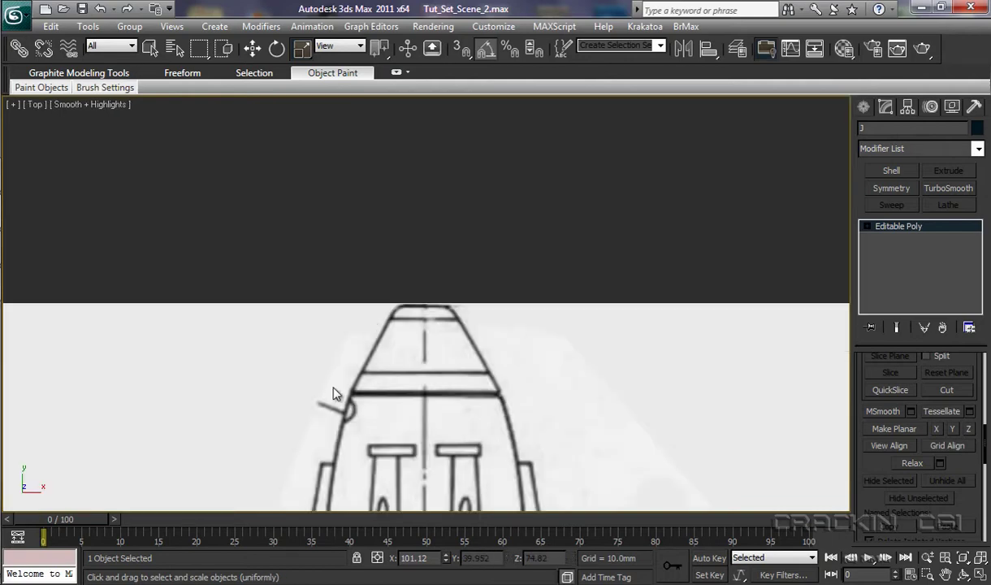
middle_drag(336, 385, 634, 239)
scroll(406, 325, up, 5)
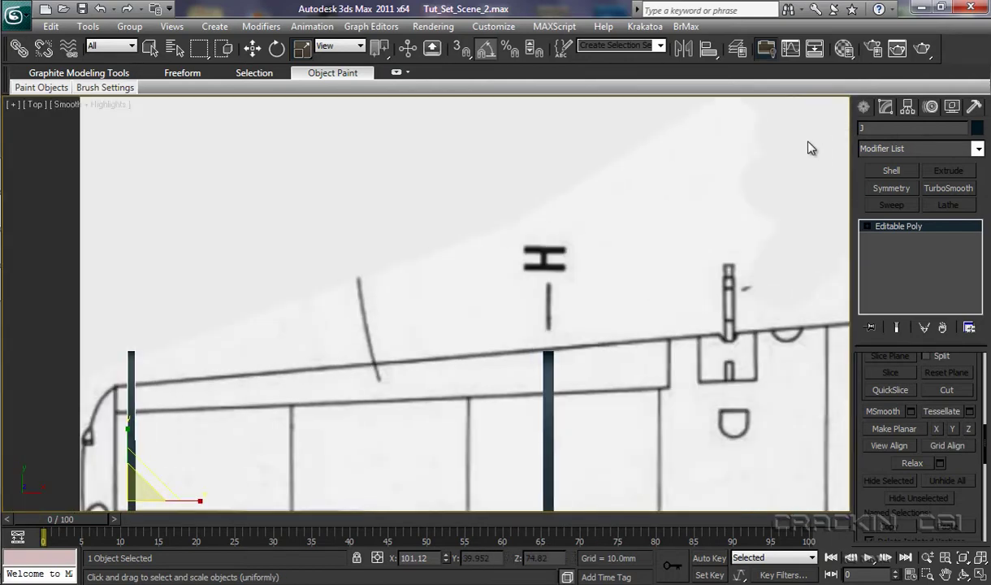
middle_drag(412, 312, 637, 170)
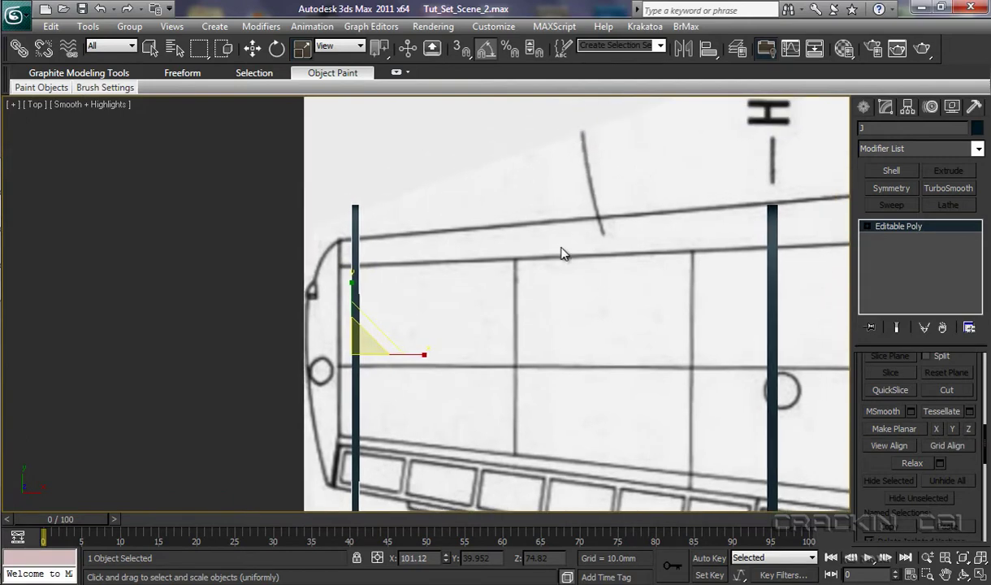
drag(347, 278, 355, 301)
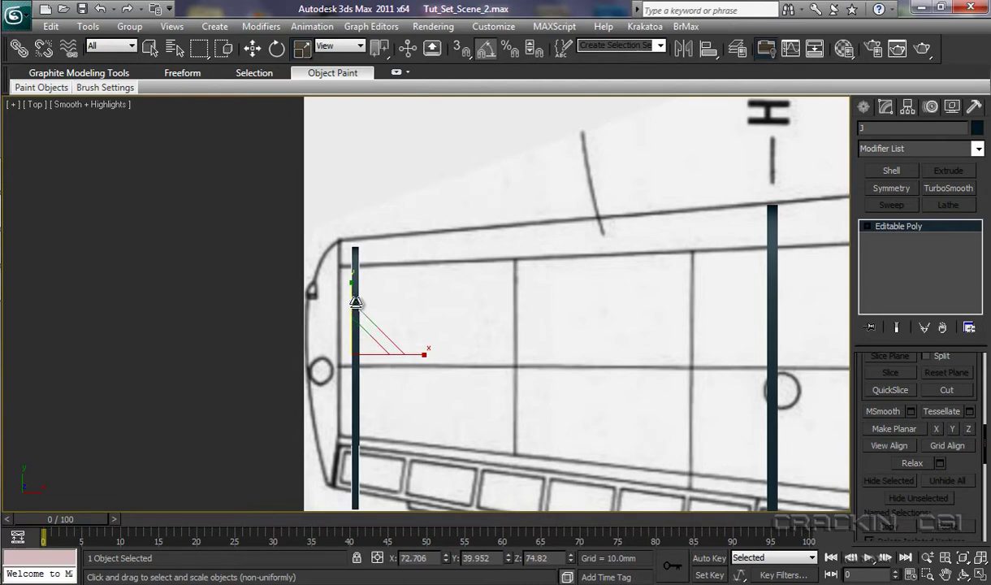
key(w)
drag(351, 295, 352, 281)
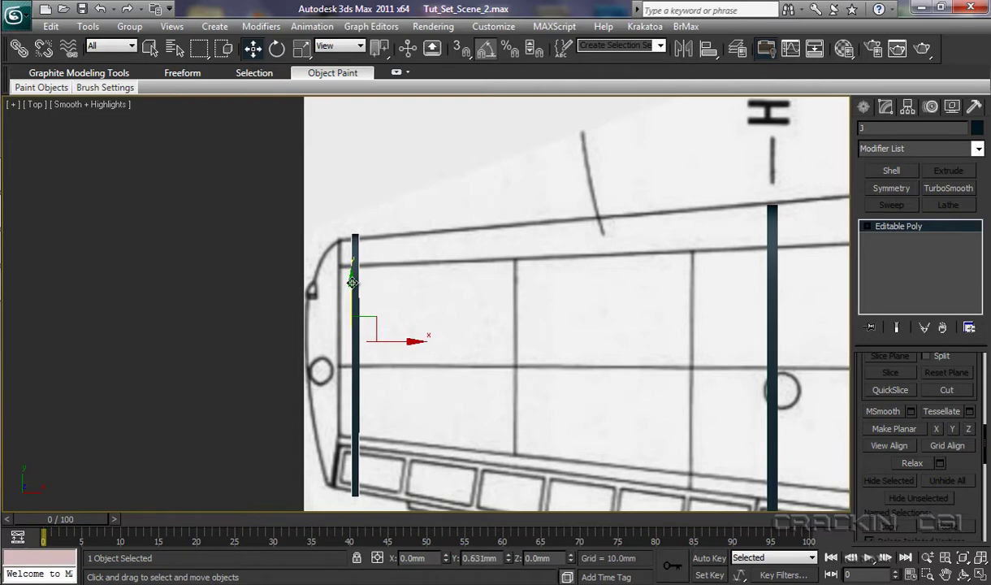
Step: Shorten section J to fit between the wing's leading and trailing edges, and move it outward onto the tip line at about X -56.35 mm
key(r)
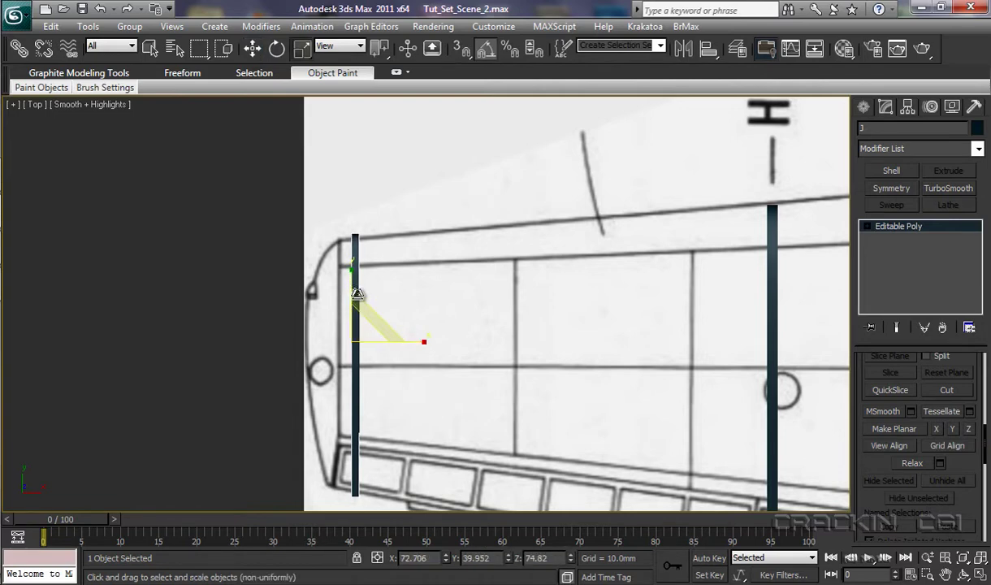
drag(352, 268, 354, 274)
key(w)
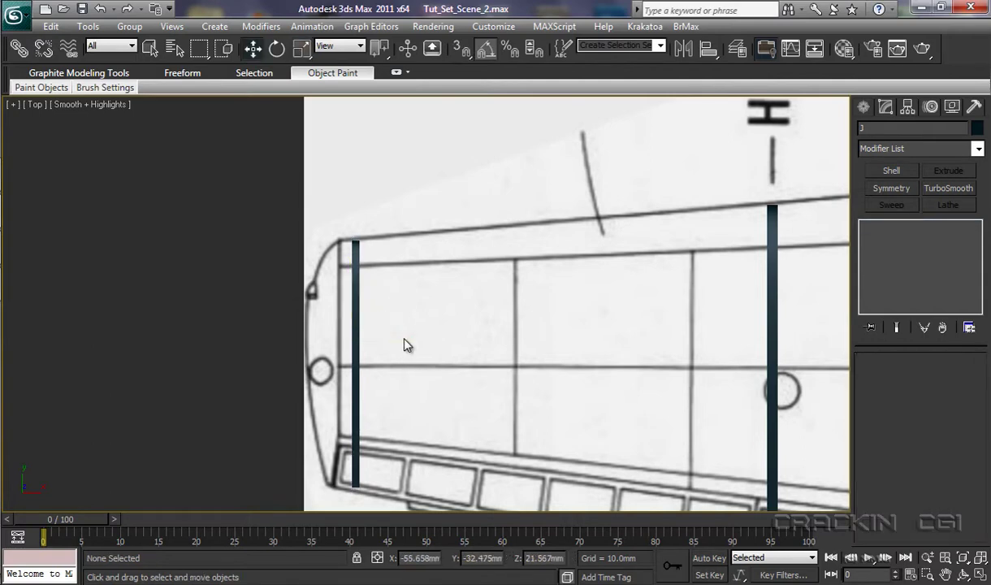
drag(398, 341, 393, 341)
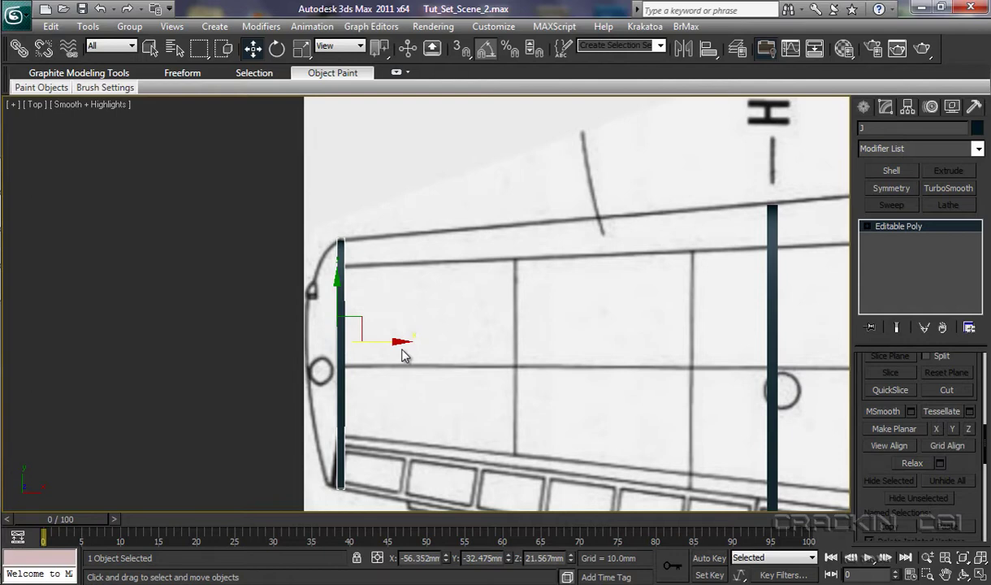
Step: Examine the placement of the wing and fuselage sections against the blueprints from several angles in perspective
key(p)
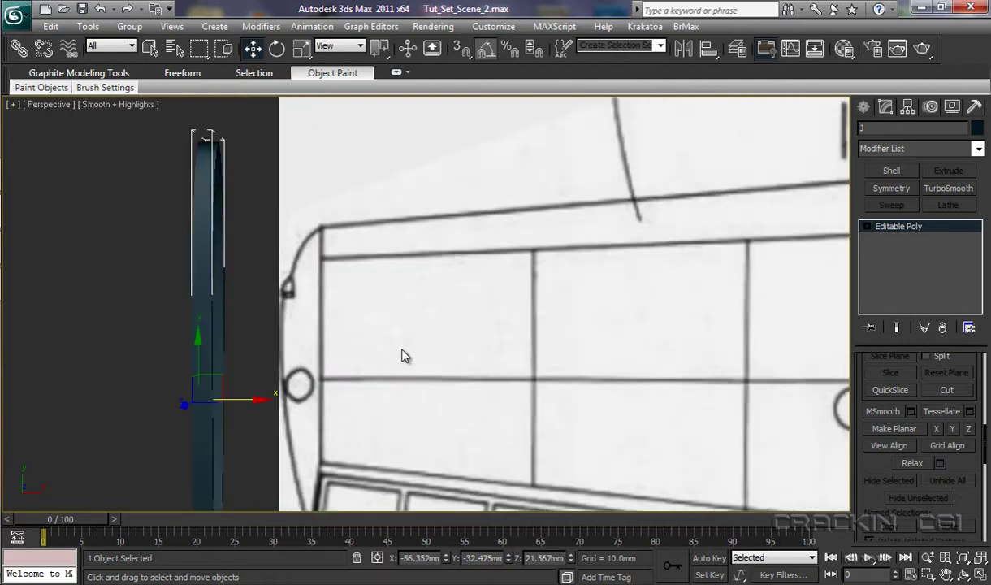
alt+middle_drag(402, 354, 582, 233)
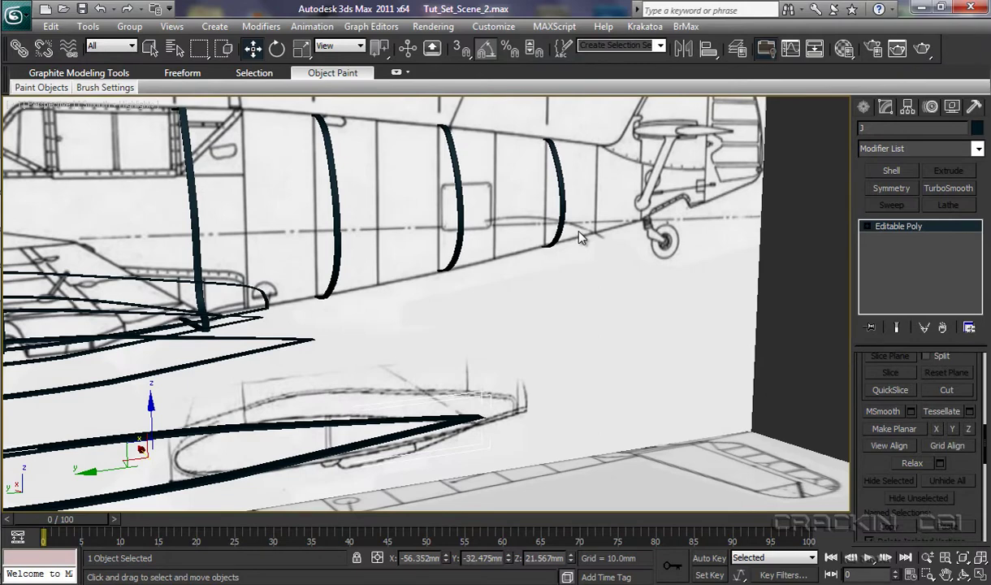
scroll(580, 244, down, 5)
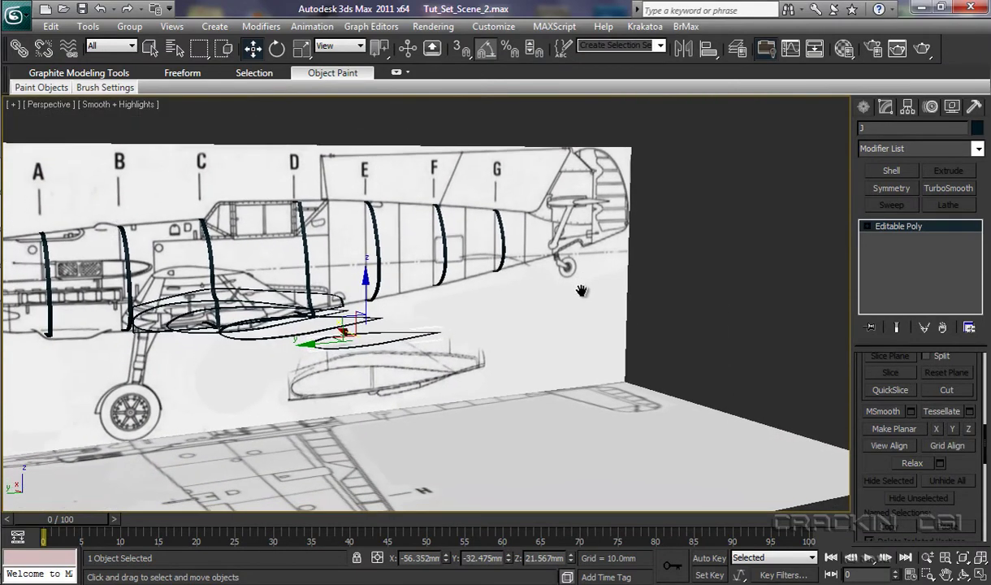
middle_drag(402, 322, 669, 319)
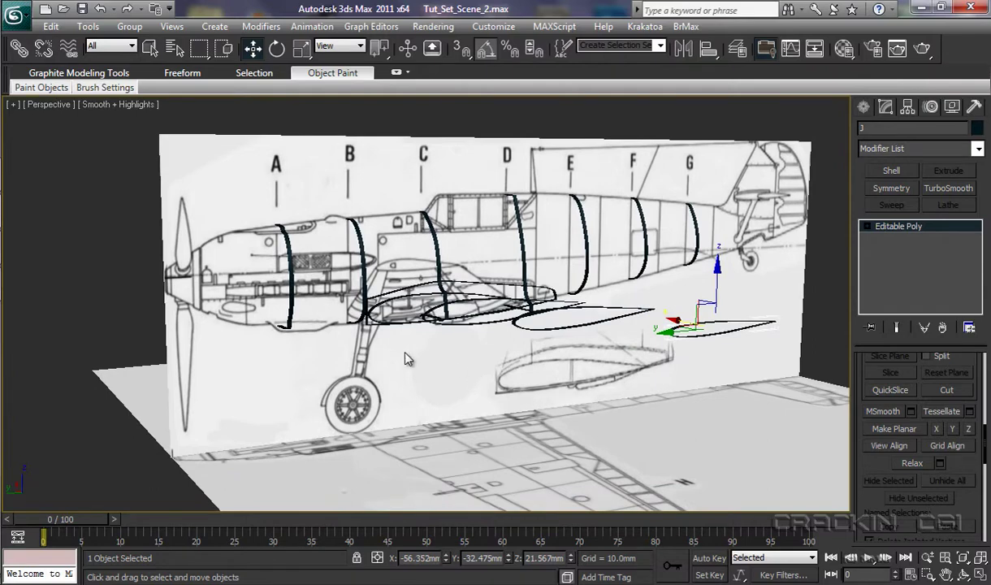
alt+middle_drag(444, 347, 526, 343)
alt+middle_drag(339, 373, 495, 349)
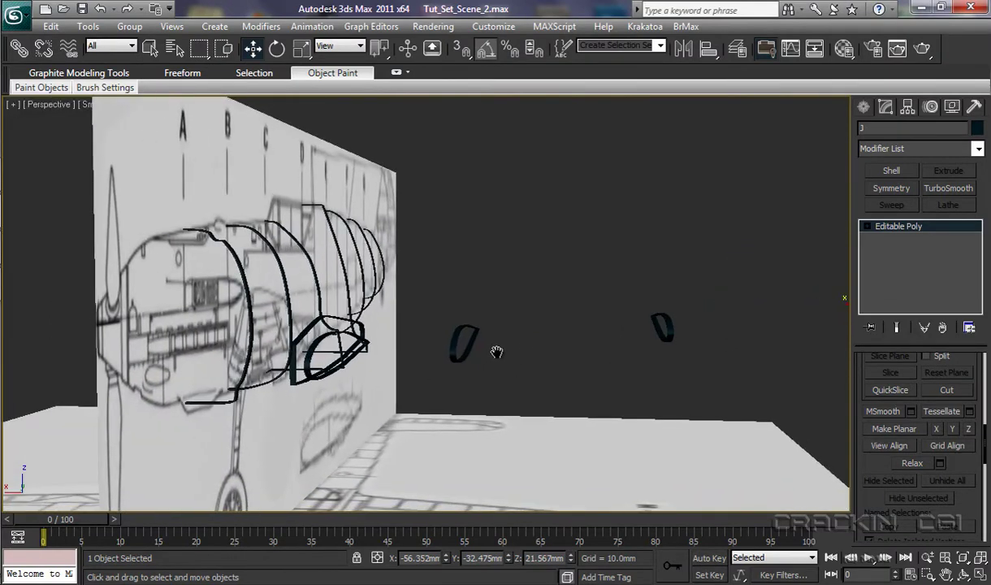
scroll(358, 392, up, 5)
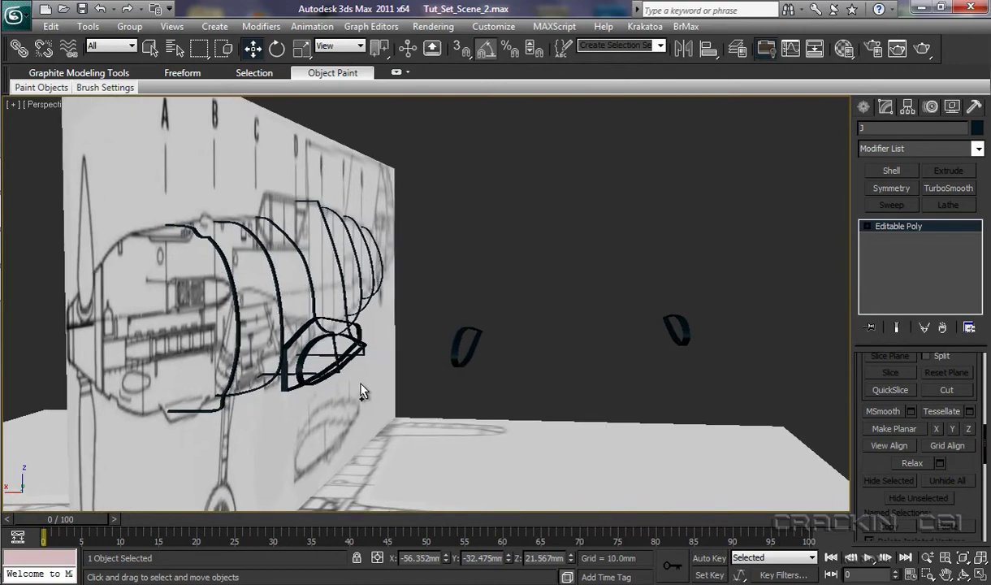
scroll(363, 369, up, 3)
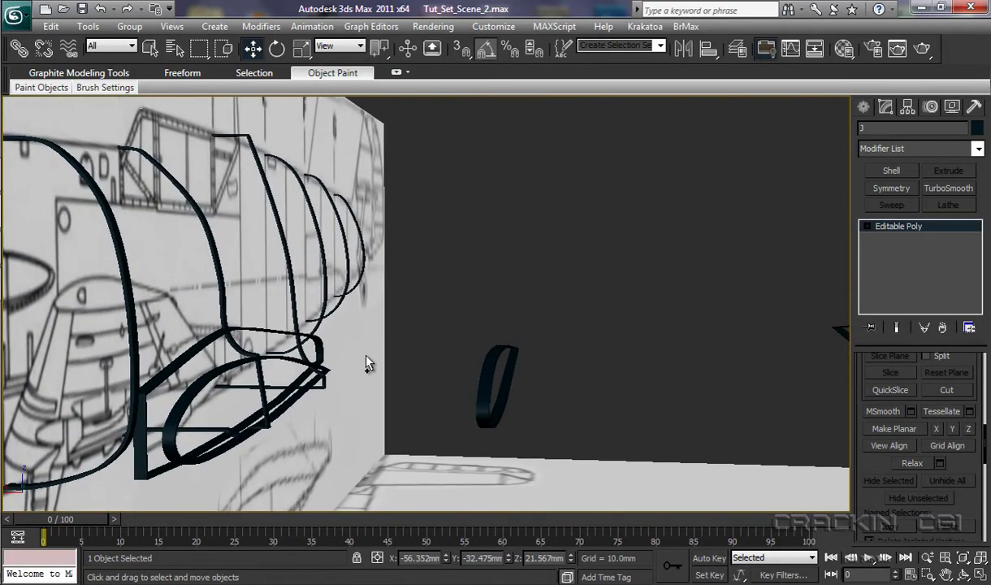
middle_drag(342, 402, 529, 396)
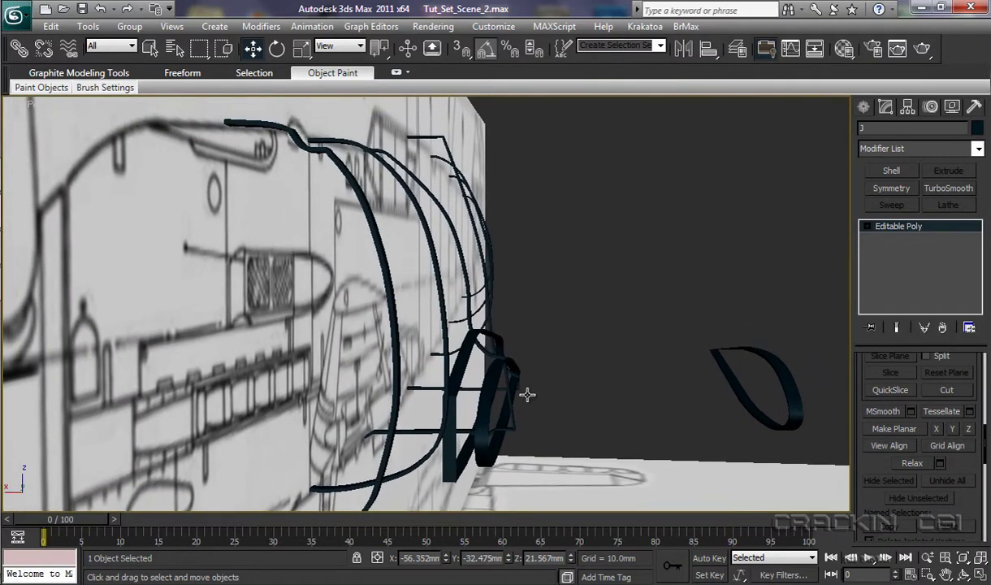
Step: Move section FB slightly toward the fuselage centre along X, to about -4.78 mm
click(443, 337)
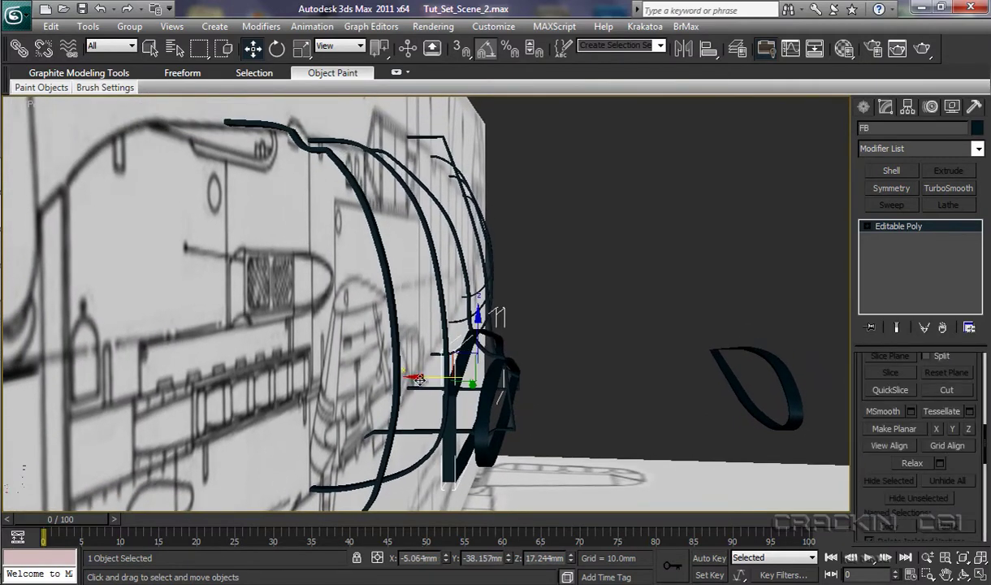
drag(418, 377, 409, 378)
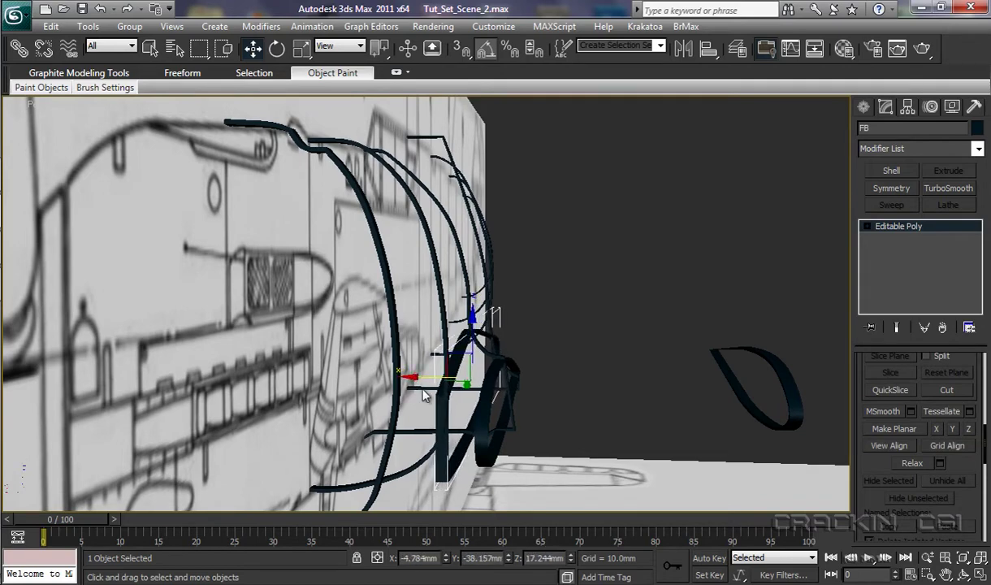
click(469, 396)
alt+middle_drag(524, 401, 379, 428)
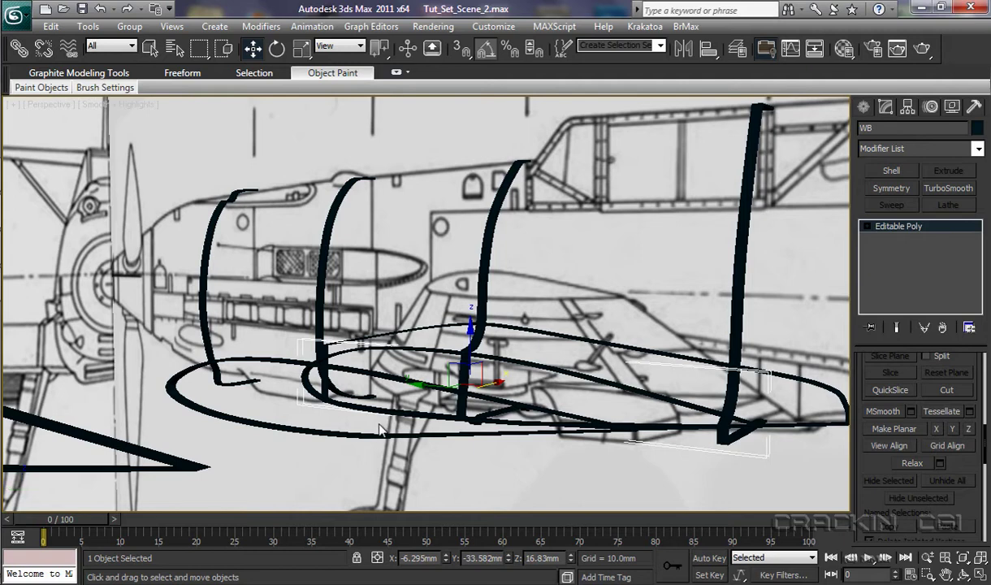
Step: Mirror the five wing sections across X as copies in the top view, and move the copies onto the opposite wing
key(t)
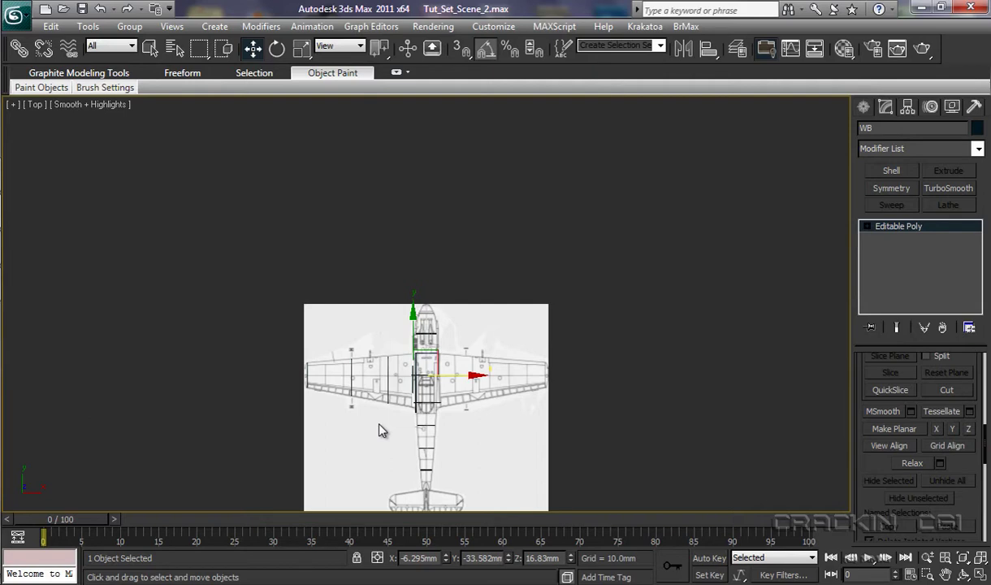
scroll(381, 430, up, 5)
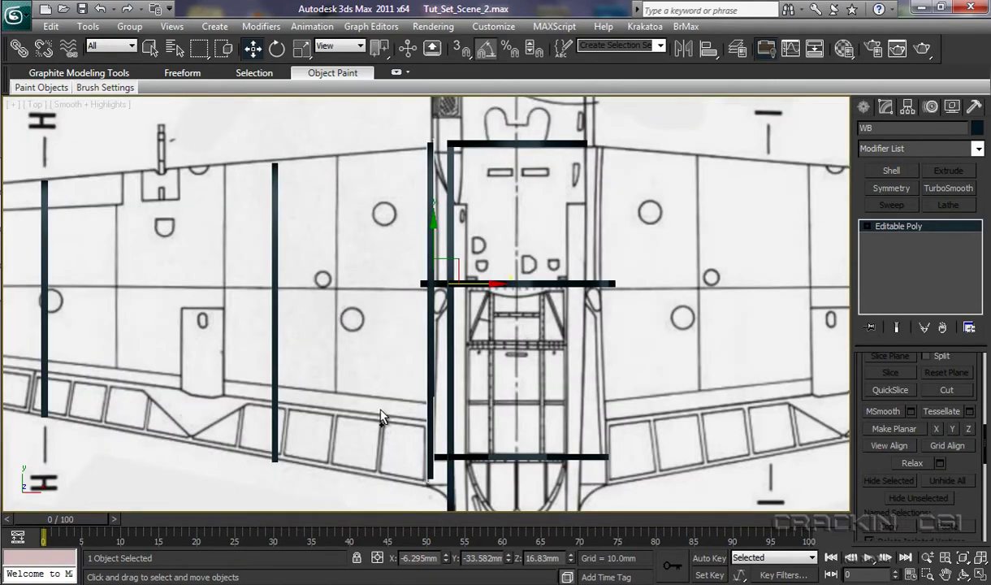
scroll(379, 386, down, 5)
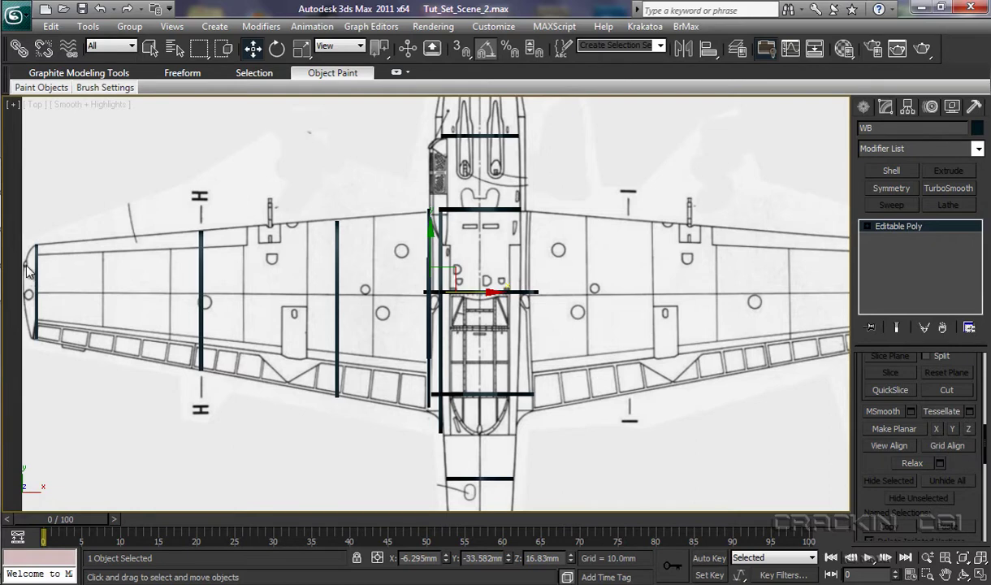
drag(27, 265, 497, 278)
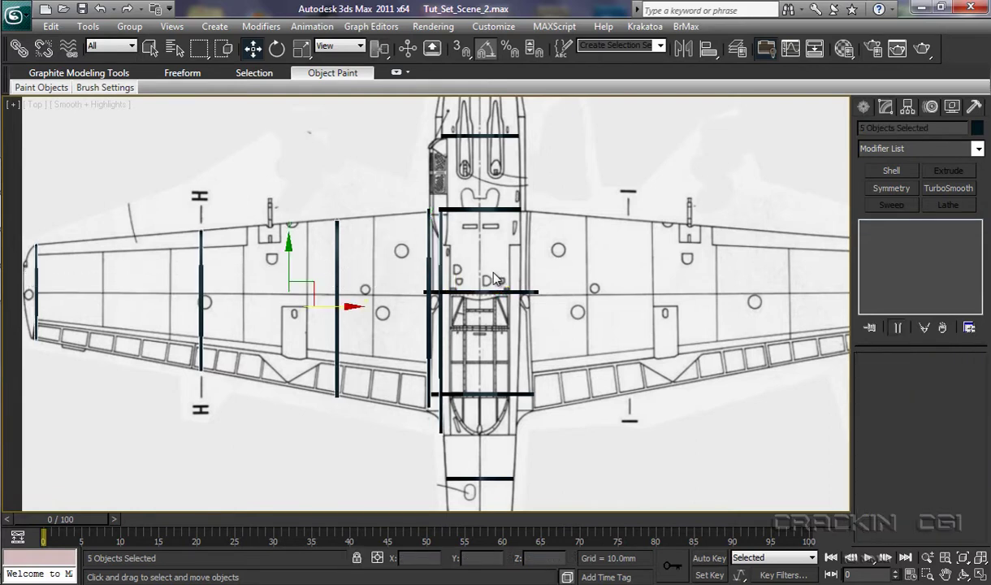
click(688, 50)
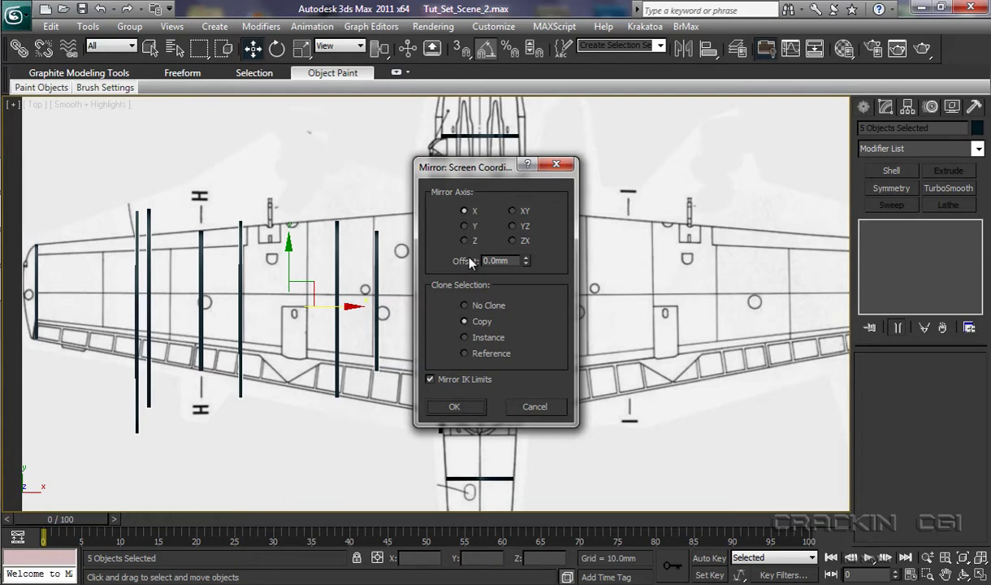
click(454, 407)
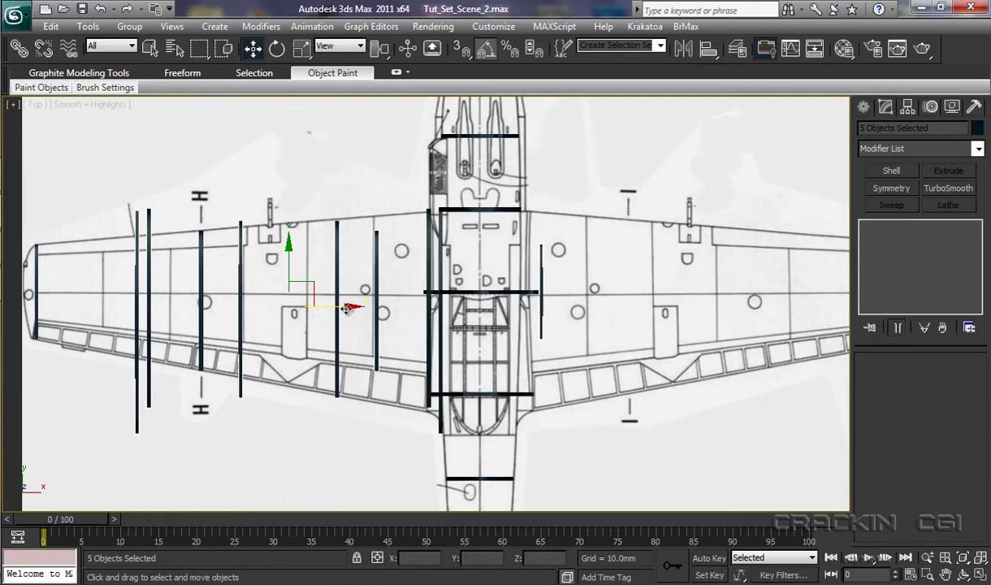
drag(348, 308, 728, 377)
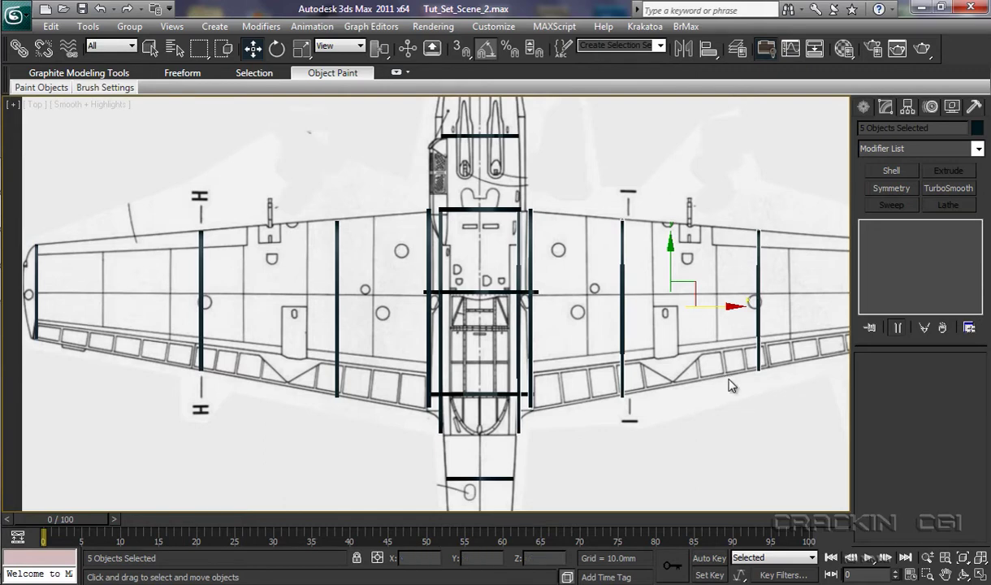
Step: Hide the Ref_Material layer and examine the mirrored wing sections together with the fuselage sections from several angles in perspective
key(p)
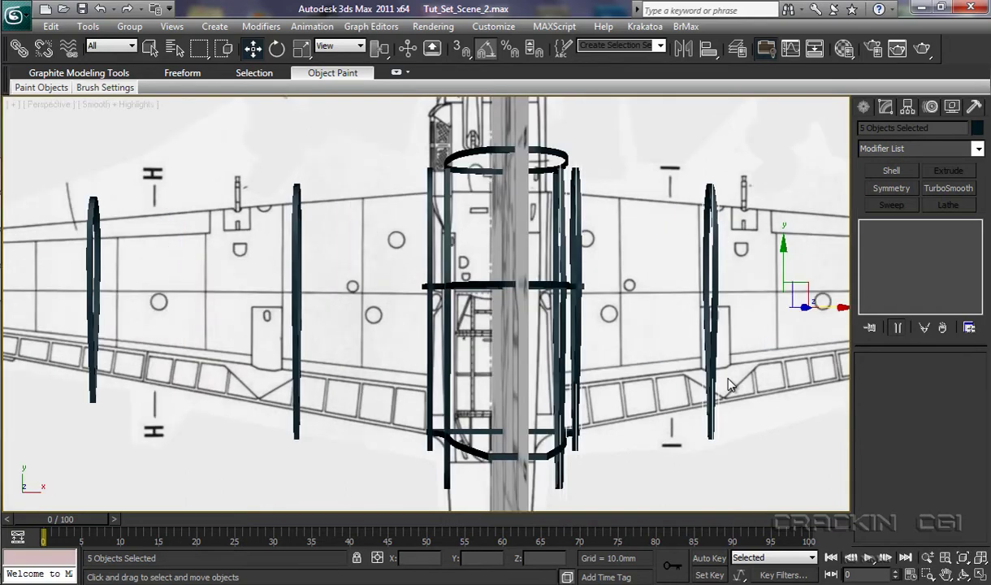
click(686, 52)
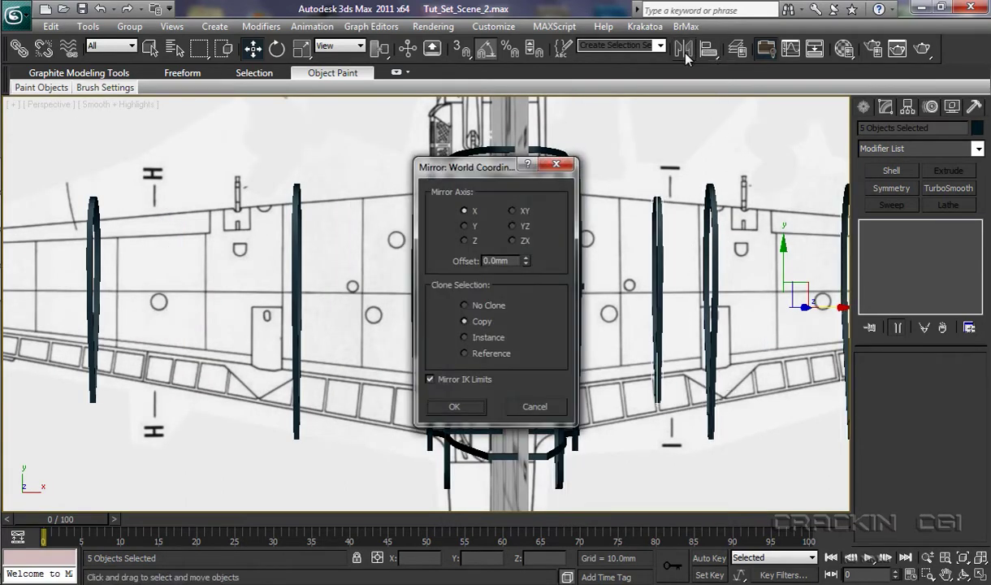
click(532, 407)
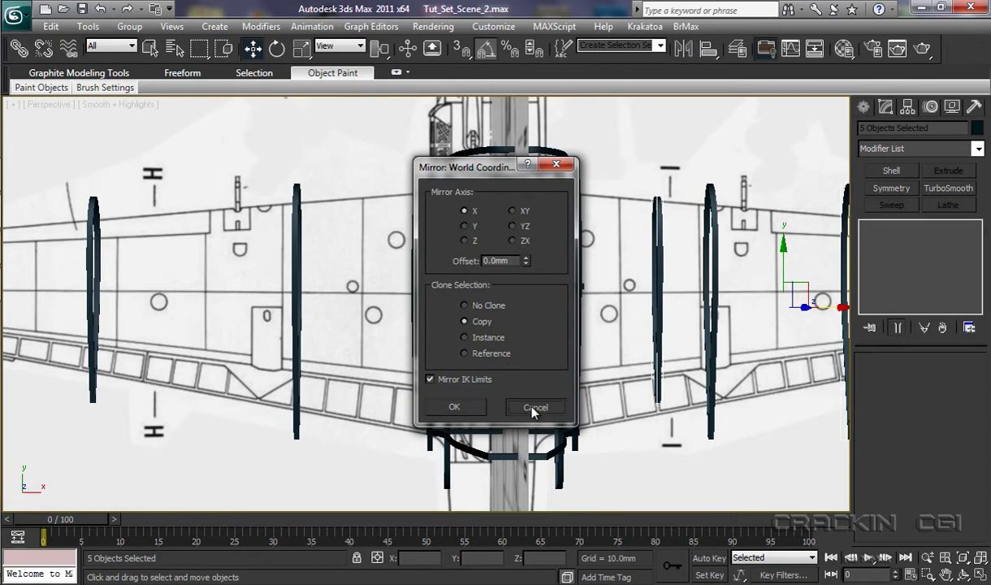
click(737, 51)
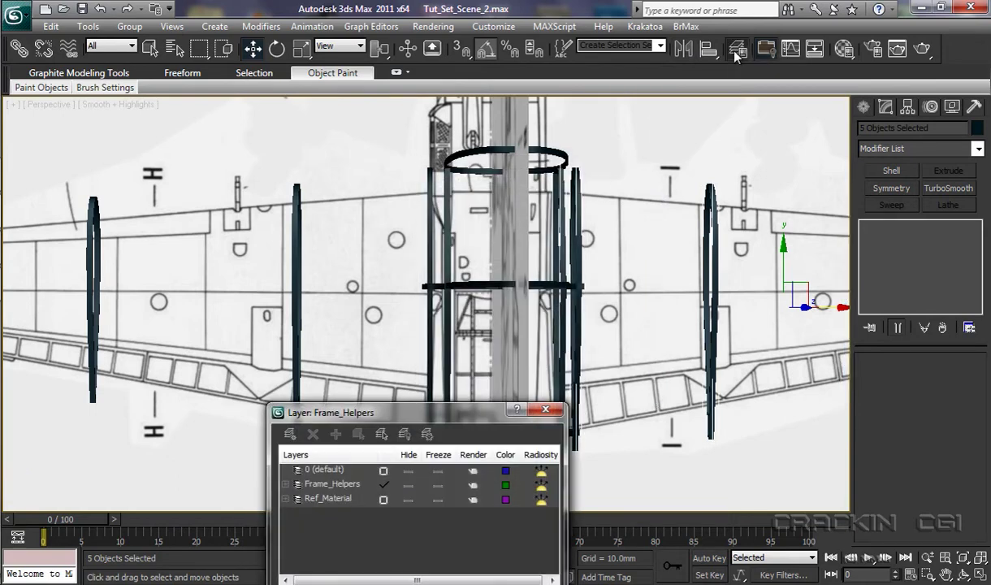
click(408, 500)
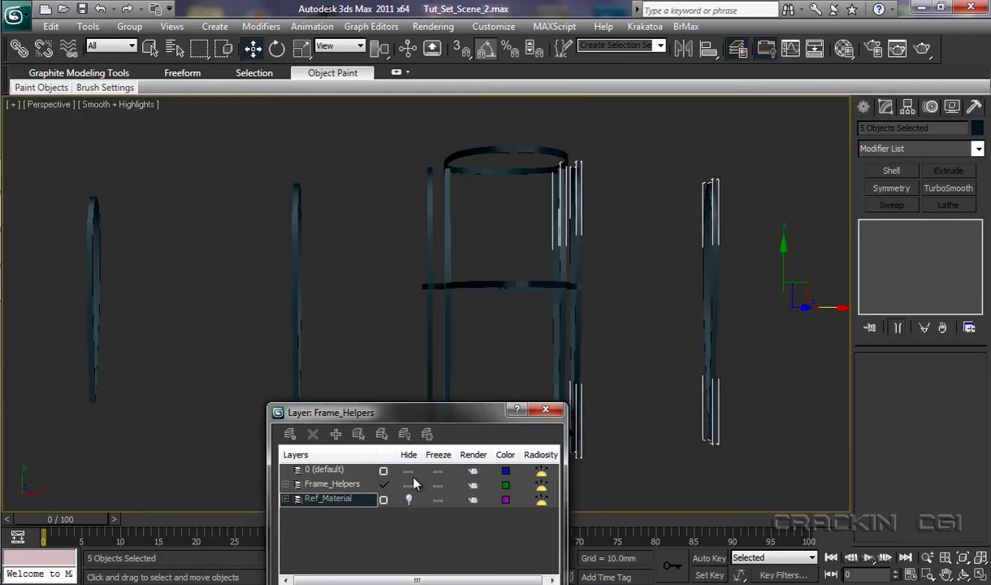
click(545, 409)
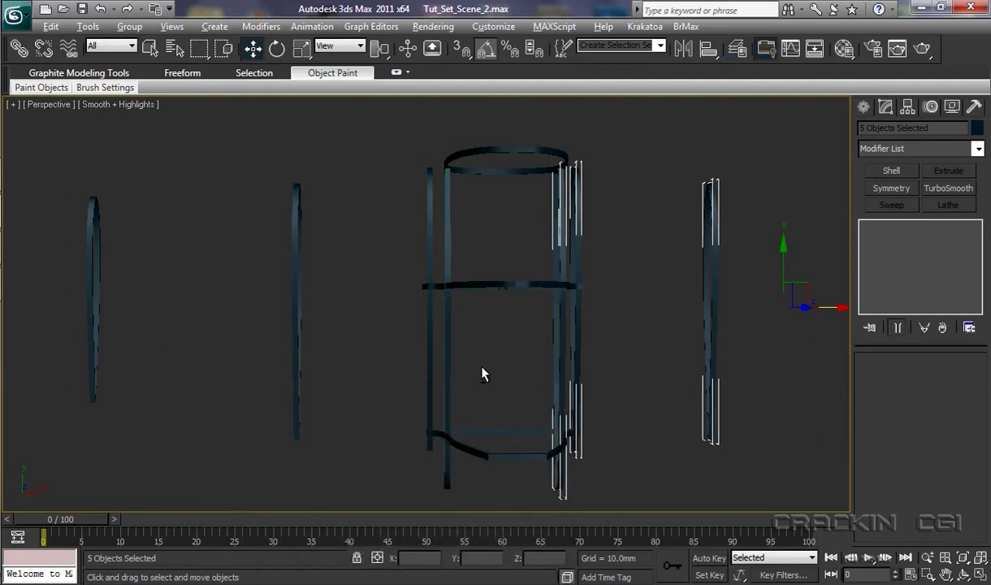
alt+middle_drag(487, 374, 466, 354)
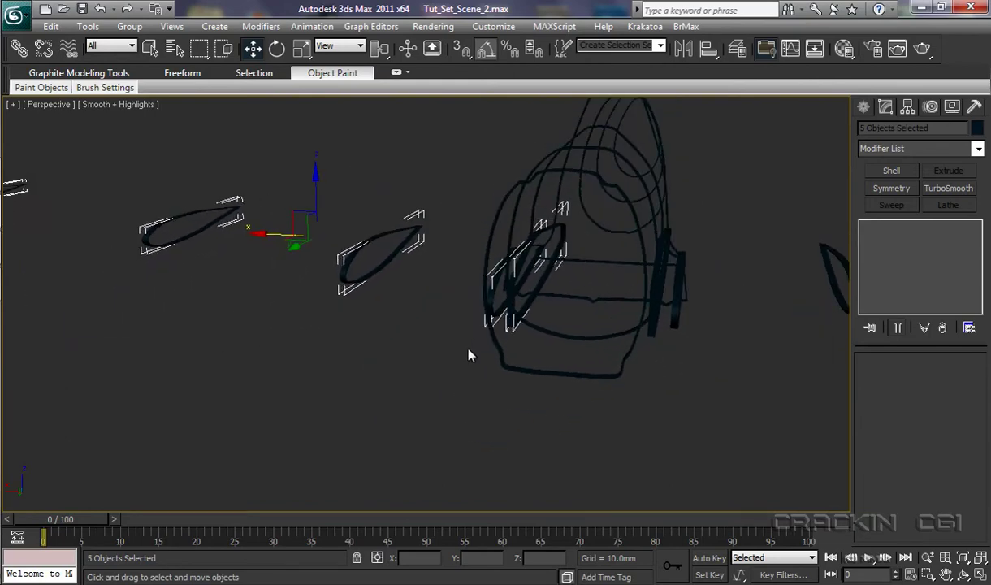
scroll(471, 347, down, 5)
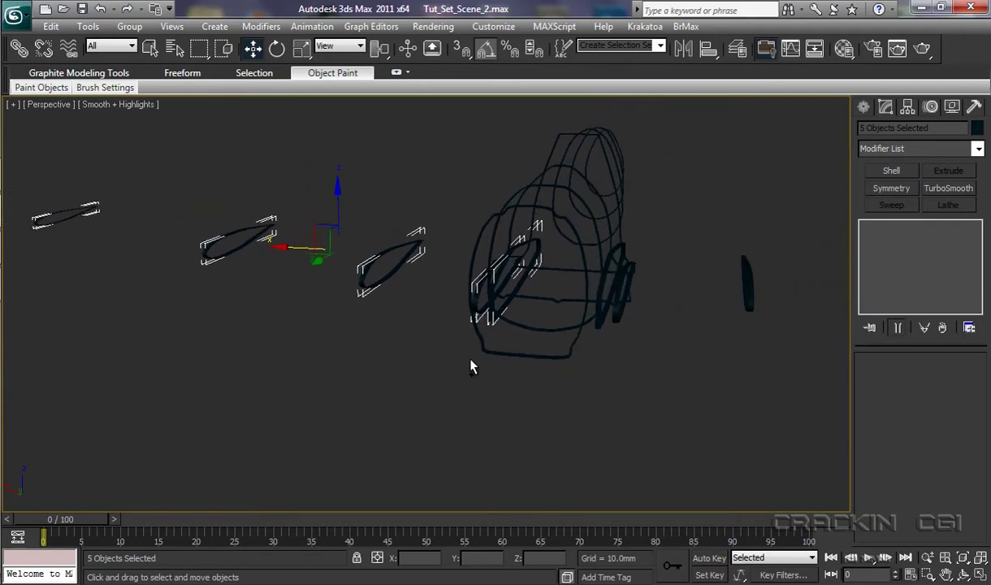
scroll(479, 409, down, 3)
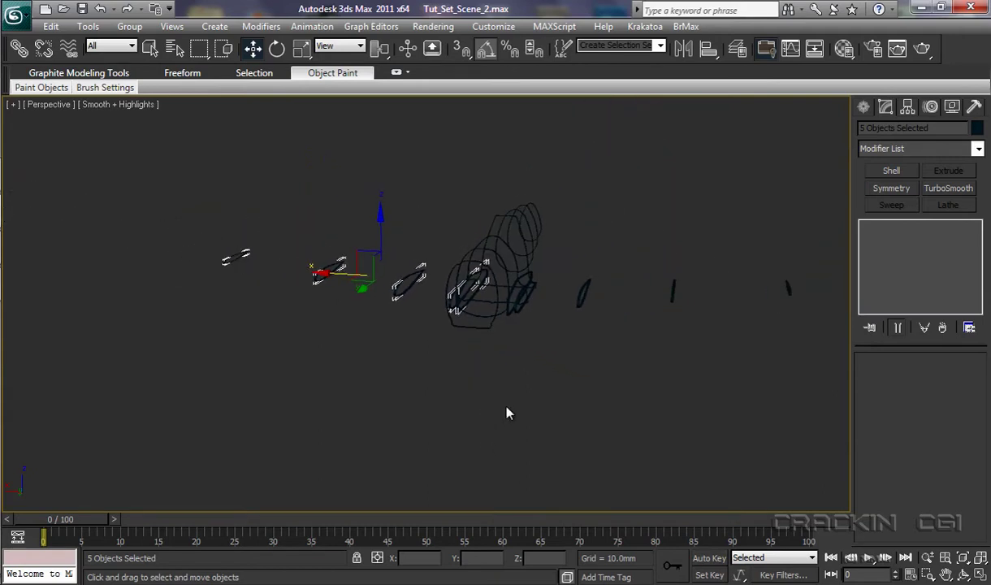
scroll(502, 404, up, 4)
alt+middle_drag(451, 443, 518, 419)
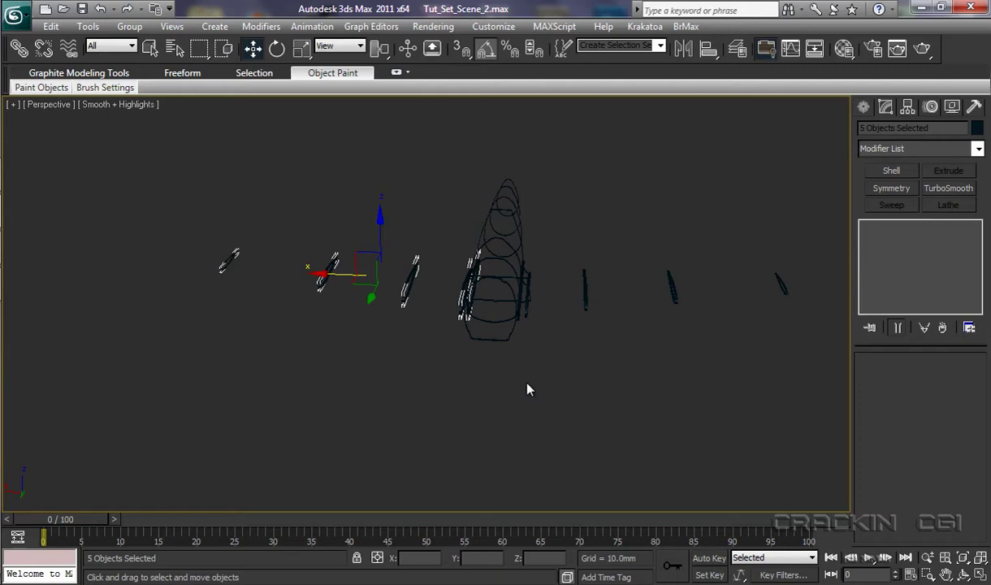
Step: Show the Ref_Material layer again in the front view, centred on the fuselage and inner wing sections
key(f)
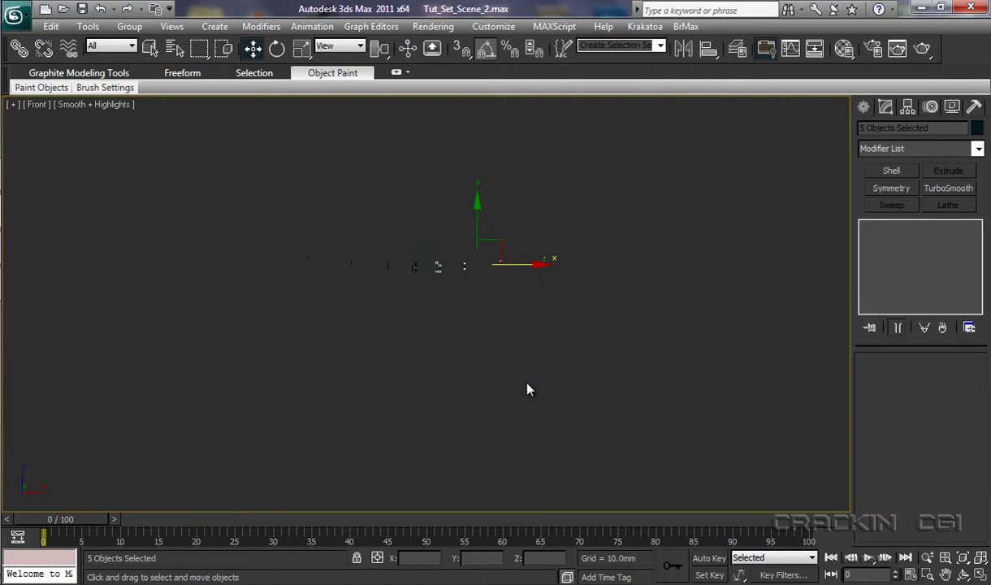
key(z)
middle_drag(504, 394, 858, 394)
mouse_move(515, 394)
middle_down()
mouse_move(634, 421)
mouse_move(625, 423)
middle_up()
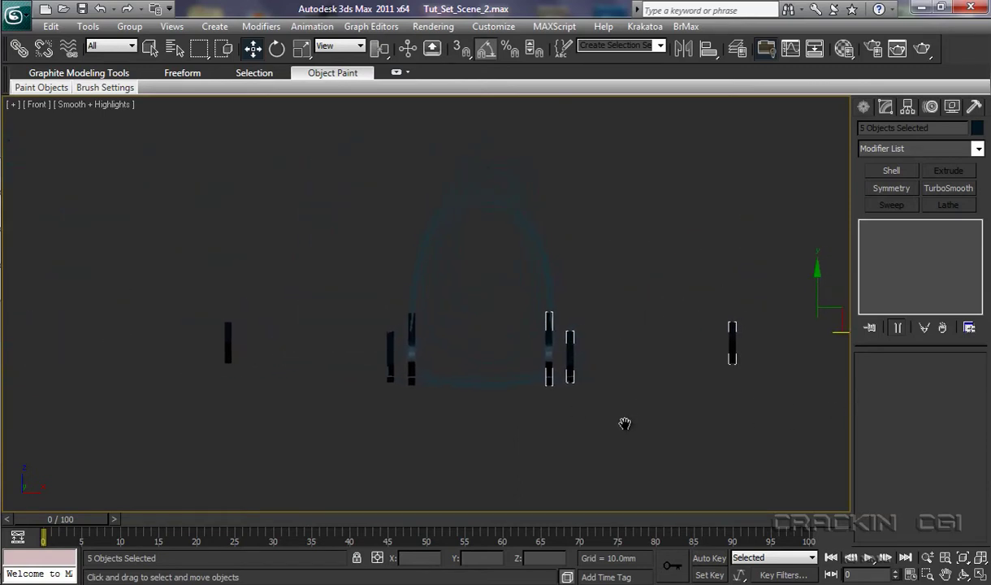
click(737, 49)
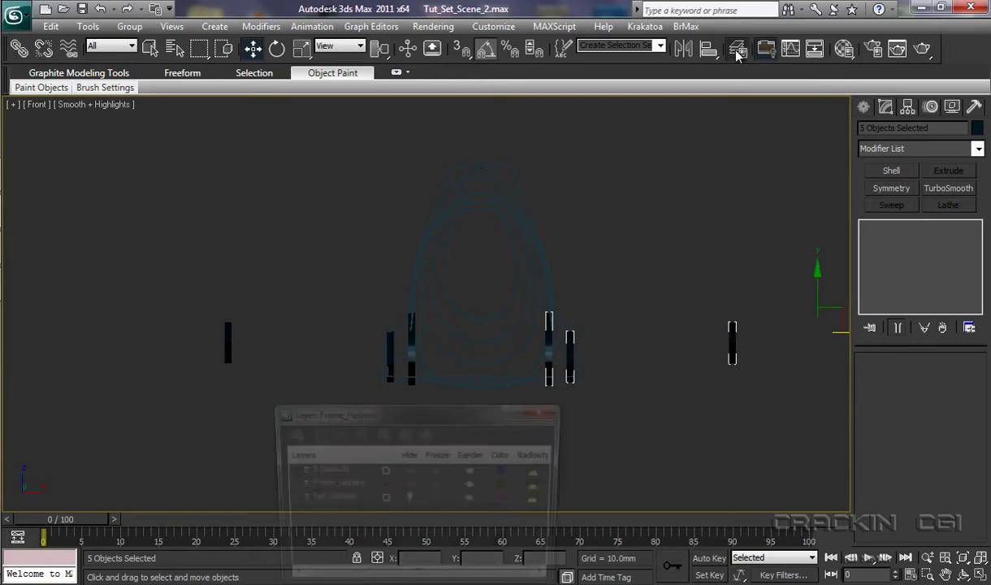
click(285, 500)
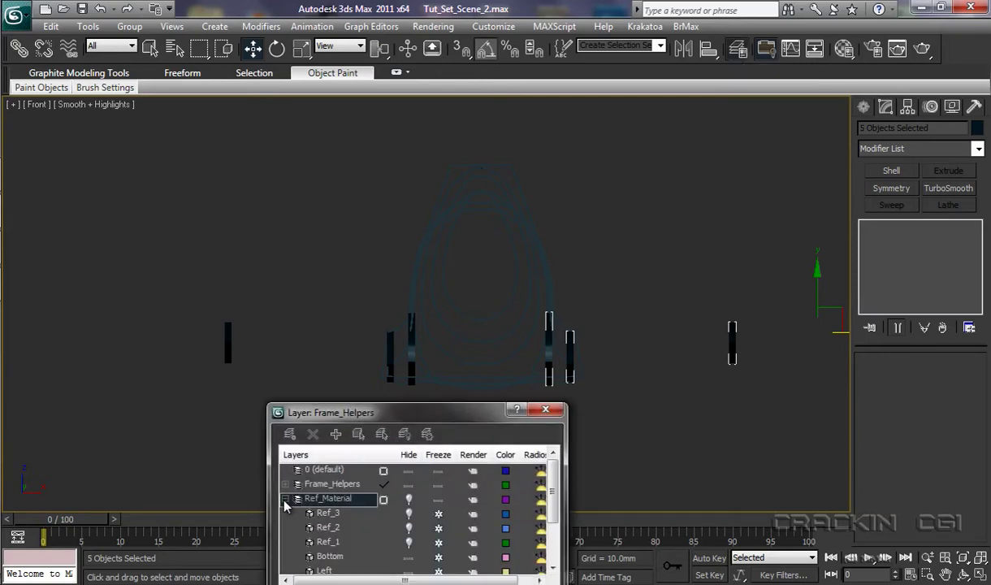
scroll(555, 497, down, 2)
scroll(554, 497, up, 2)
click(408, 499)
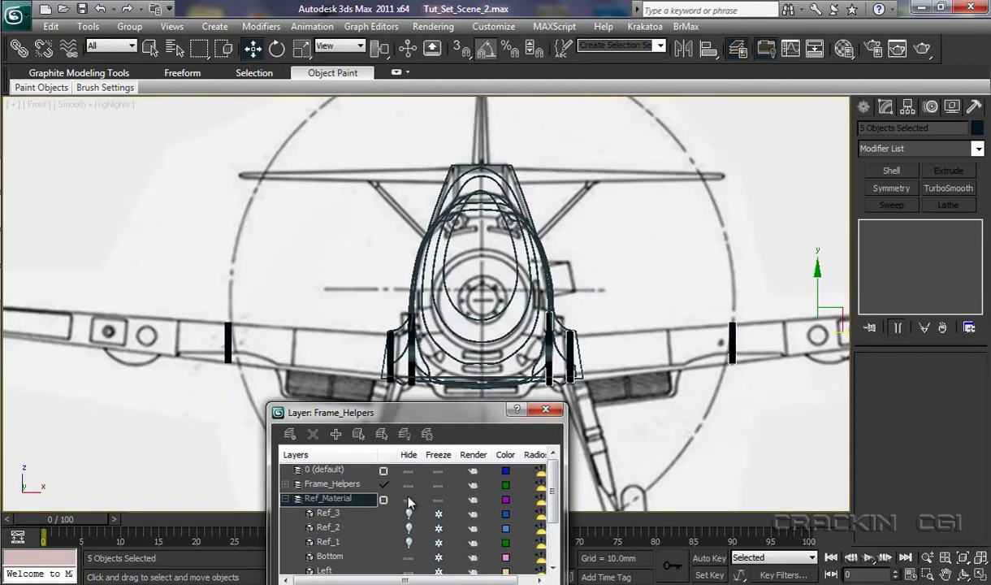
click(544, 408)
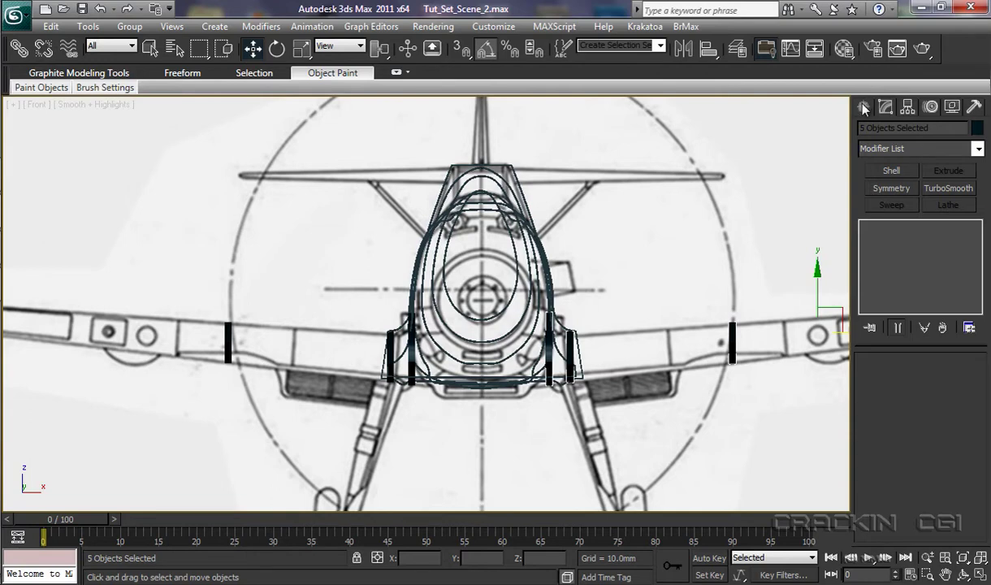
Step: Draw a circle of about 3.59 mm radius around the spinner, centred on the propeller hub, and give it the dark custom colour
click(863, 108)
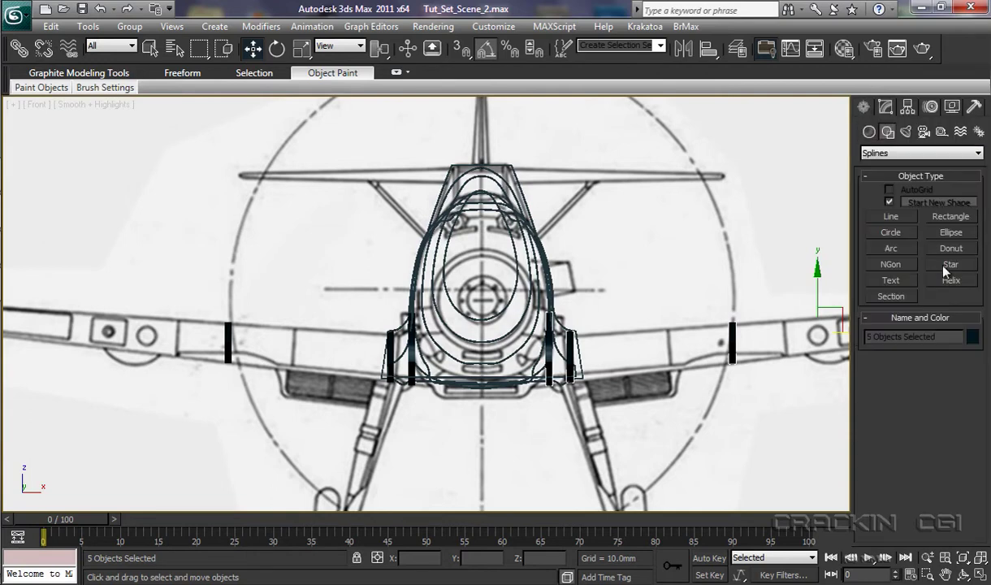
click(897, 236)
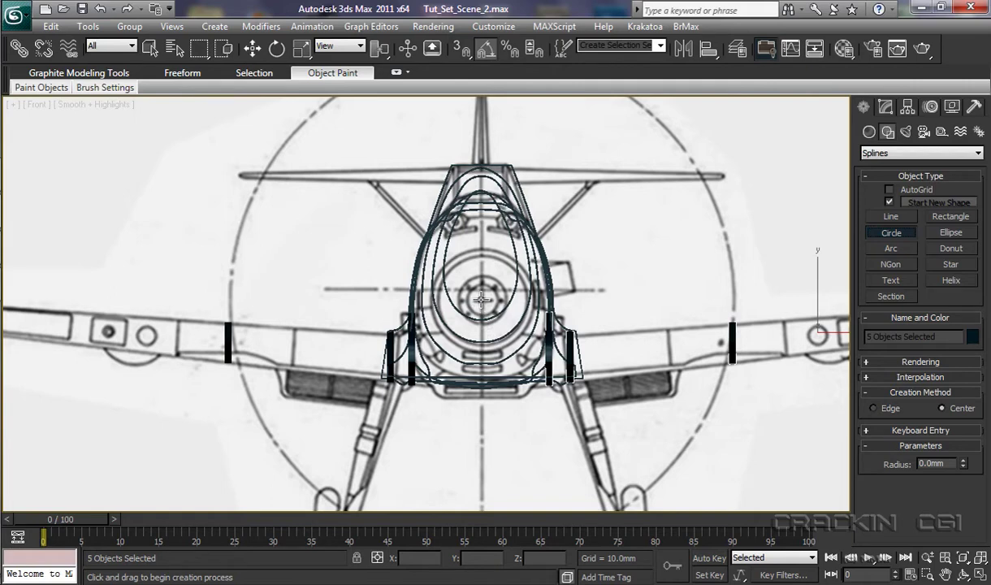
drag(481, 299, 517, 335)
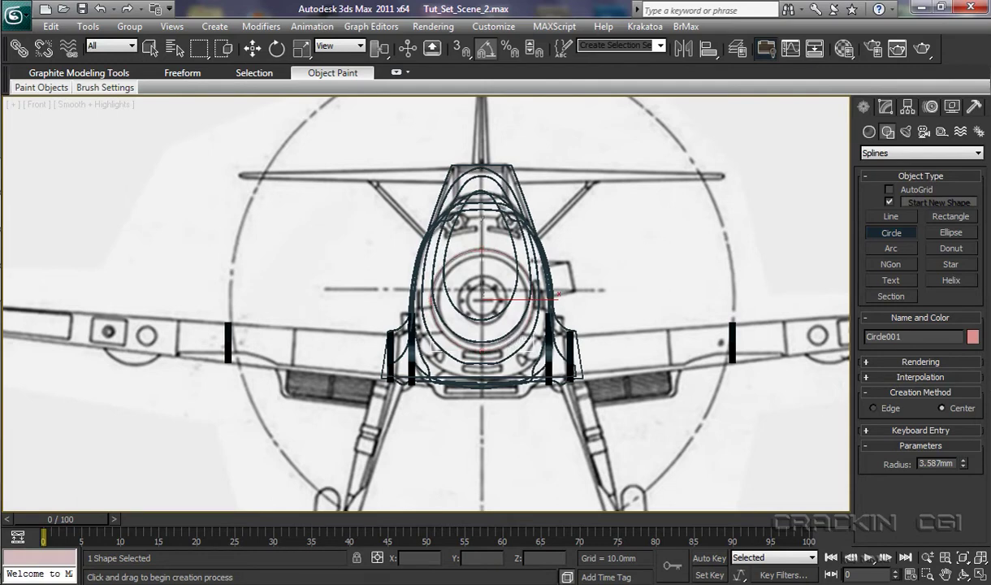
click(972, 337)
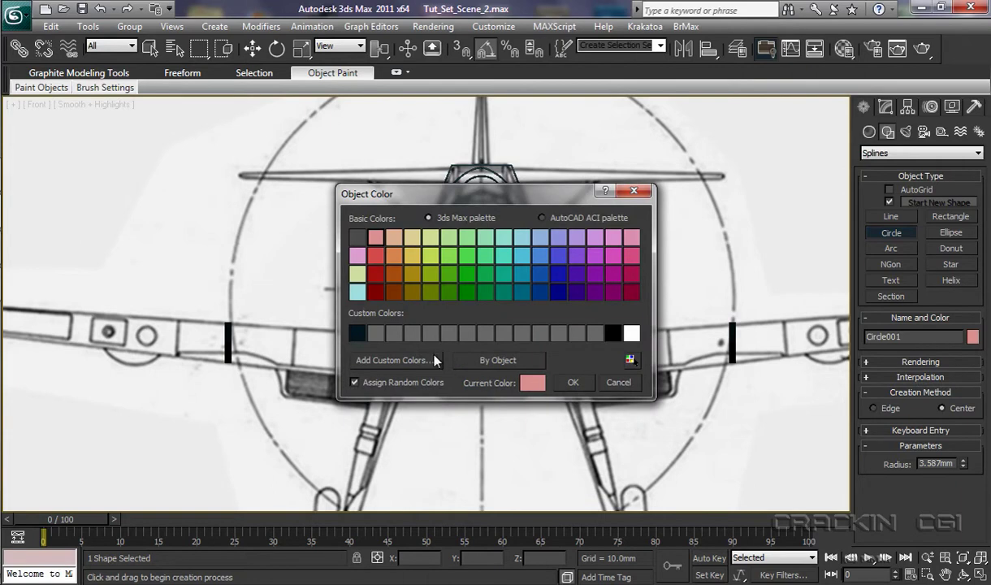
click(358, 333)
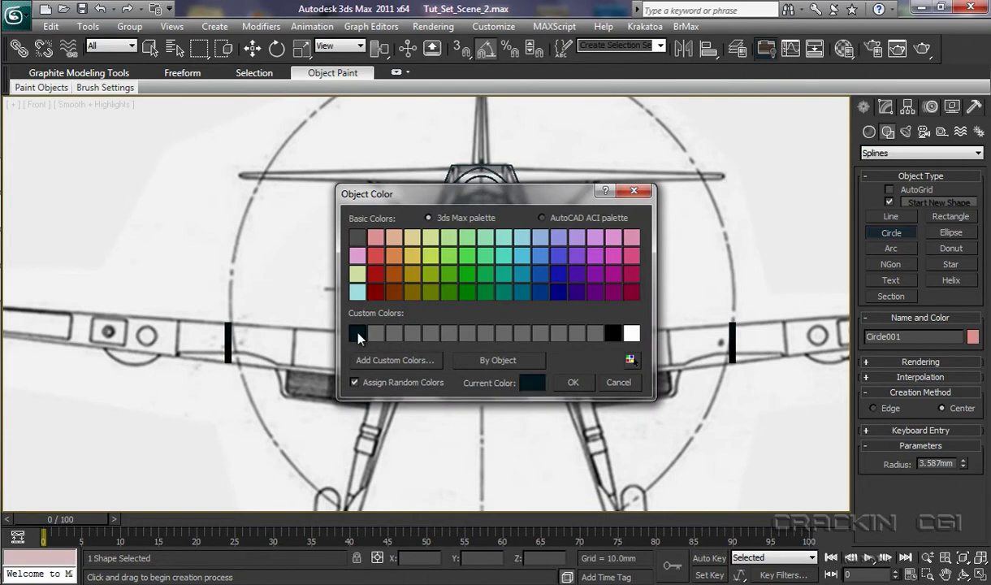
click(575, 381)
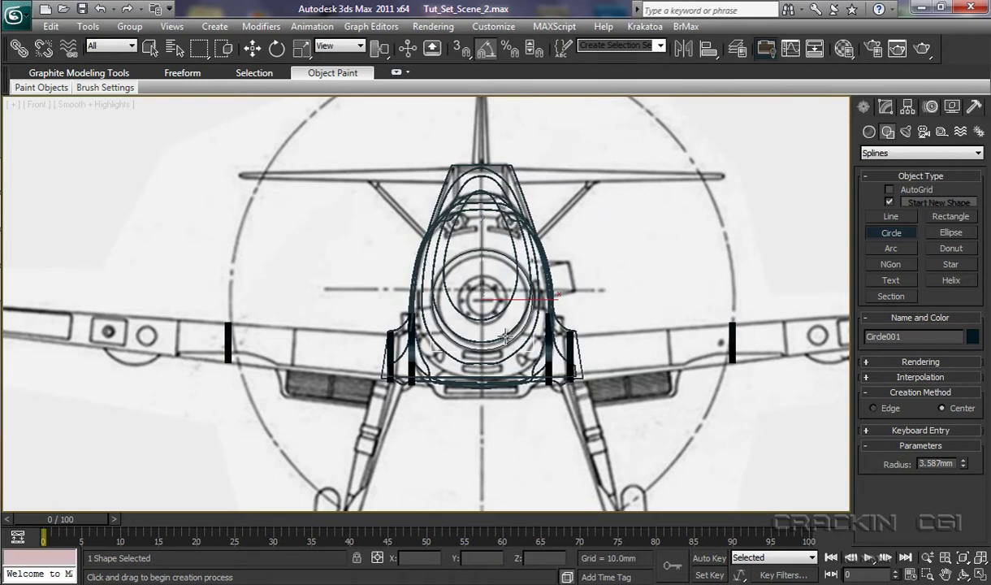
Step: Convert the spinner circle to an editable spline
key(w)
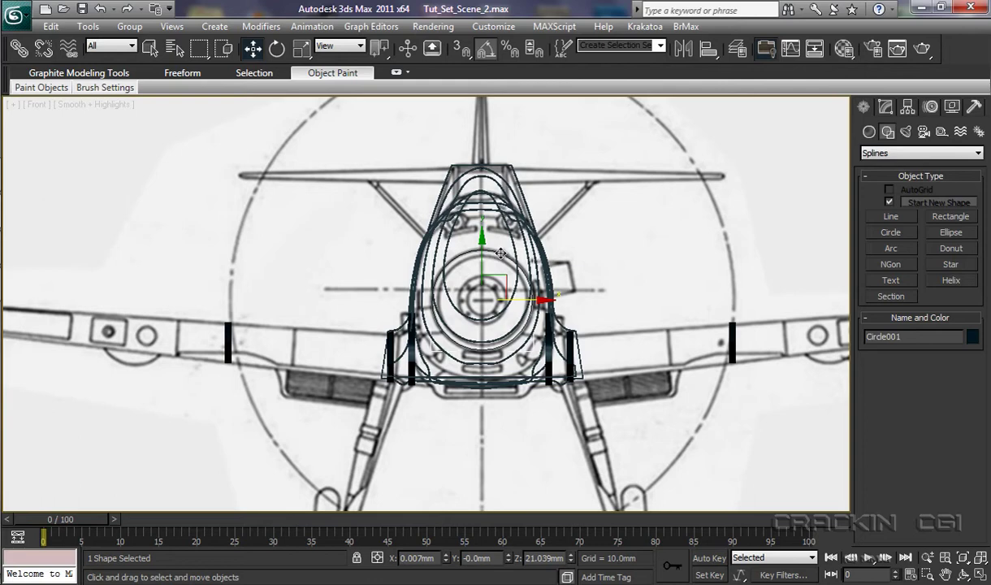
right_click(501, 256)
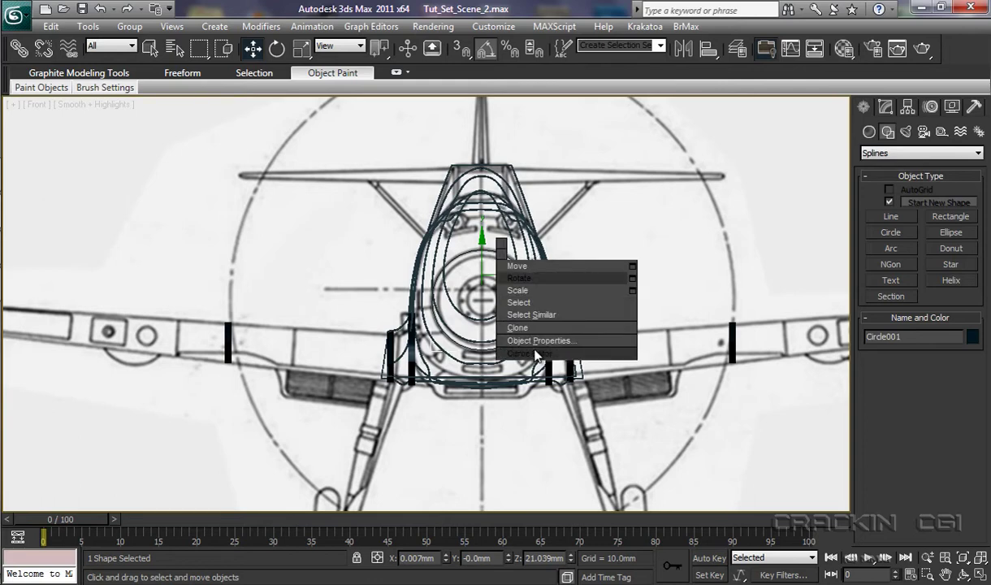
mouse_move(599, 396)
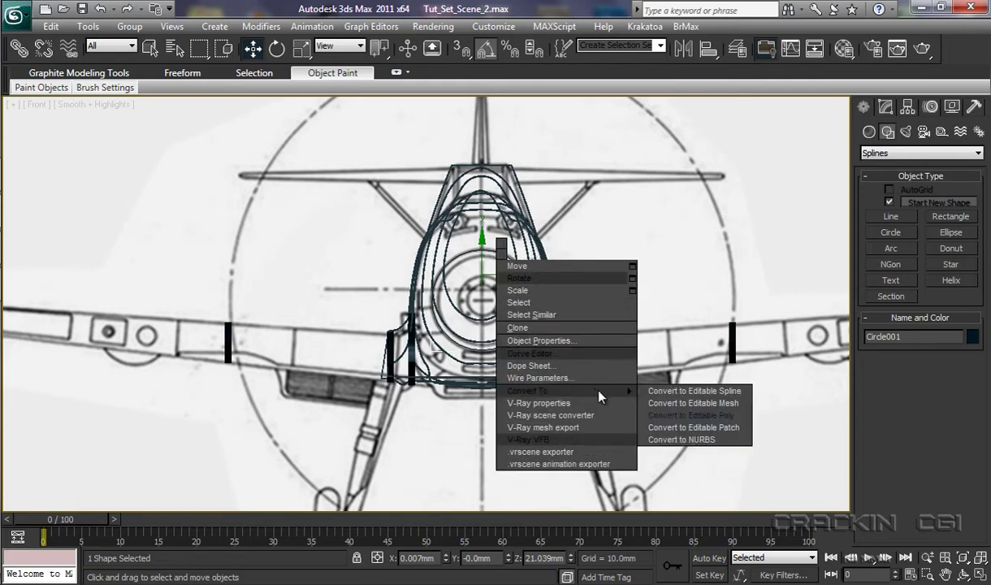
click(676, 395)
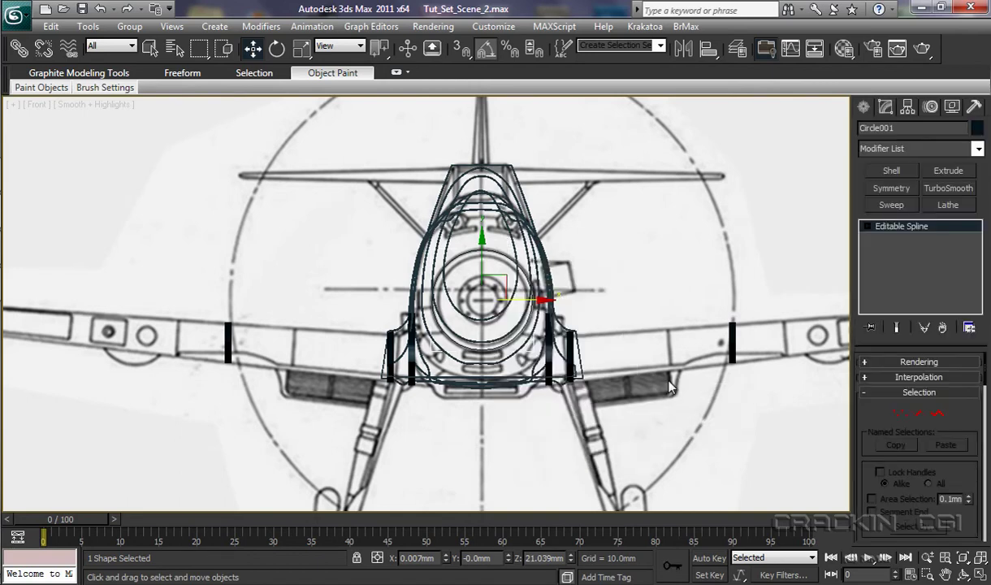
Step: Thicken the circle with a 0.5 mm Extrude and a Shell of 0.14 mm outer amount, and collapse the whole modifier stack
click(948, 170)
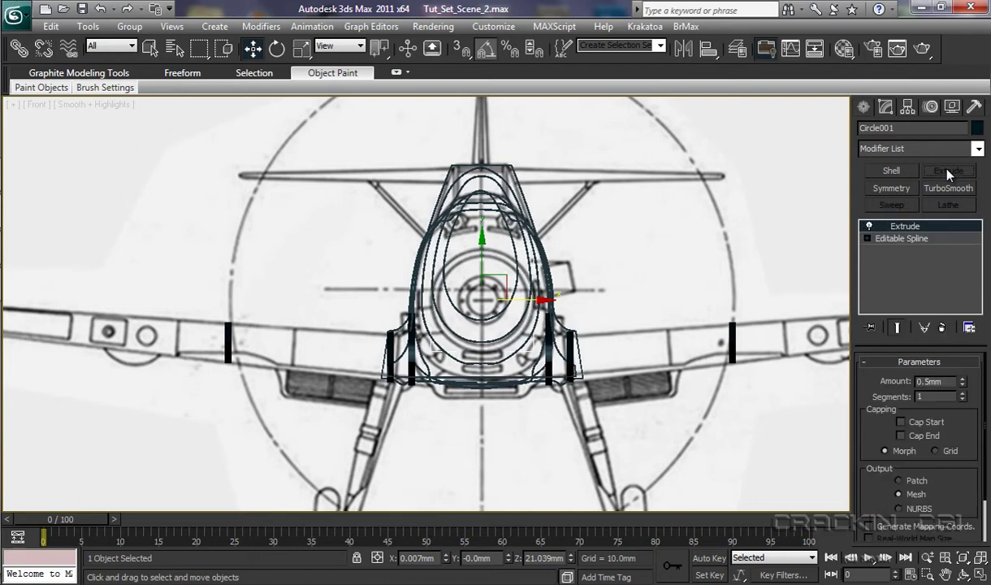
click(904, 172)
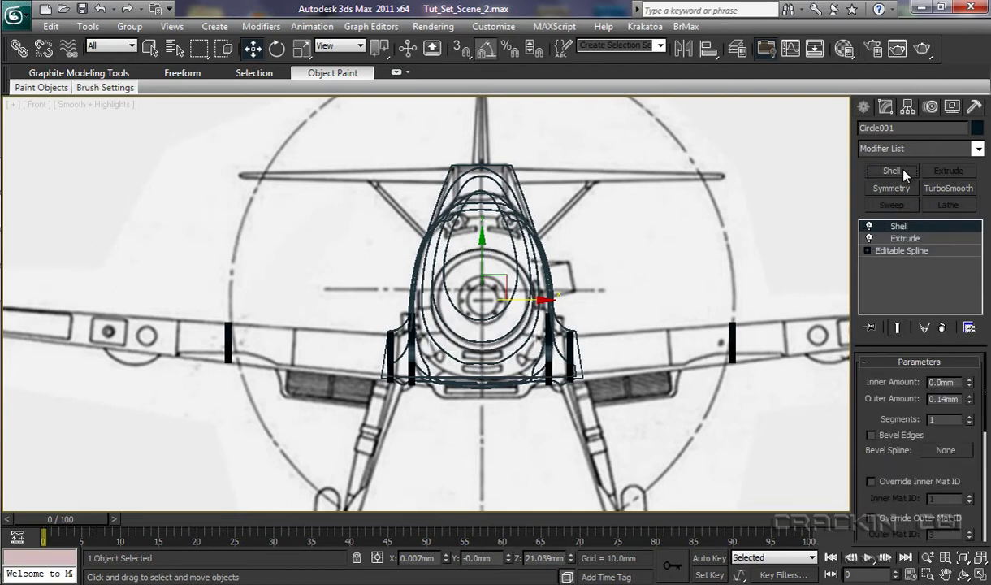
right_click(862, 226)
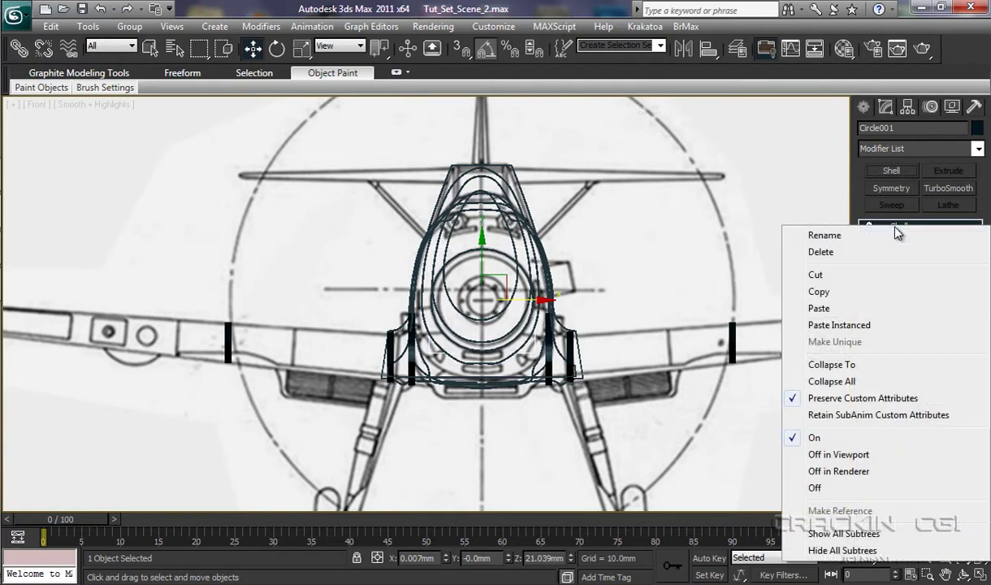
click(832, 381)
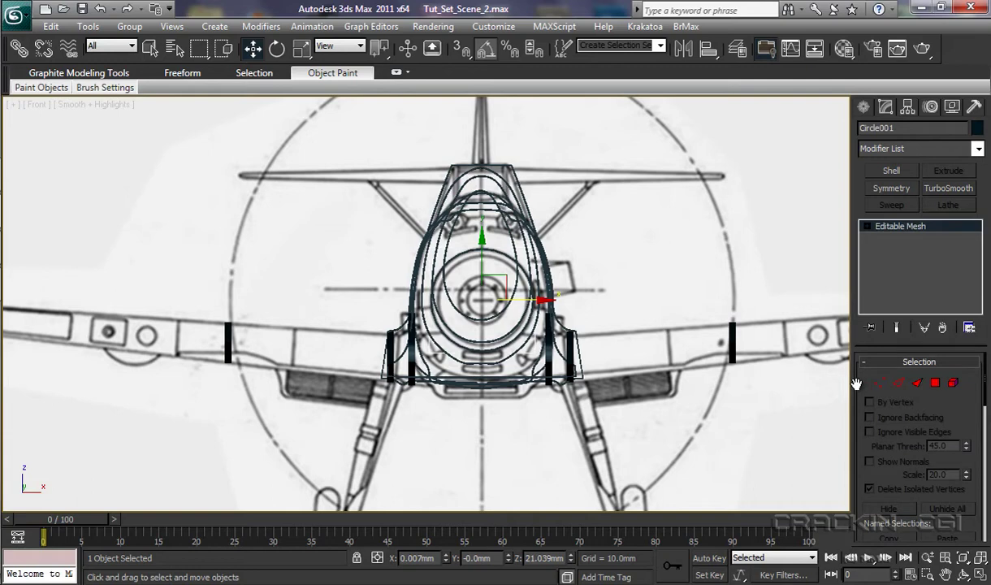
Step: Move the ring in the left view to the front of the cowling just behind the spinner, at about Y -3.66 mm and Z 21.47 mm
key(l)
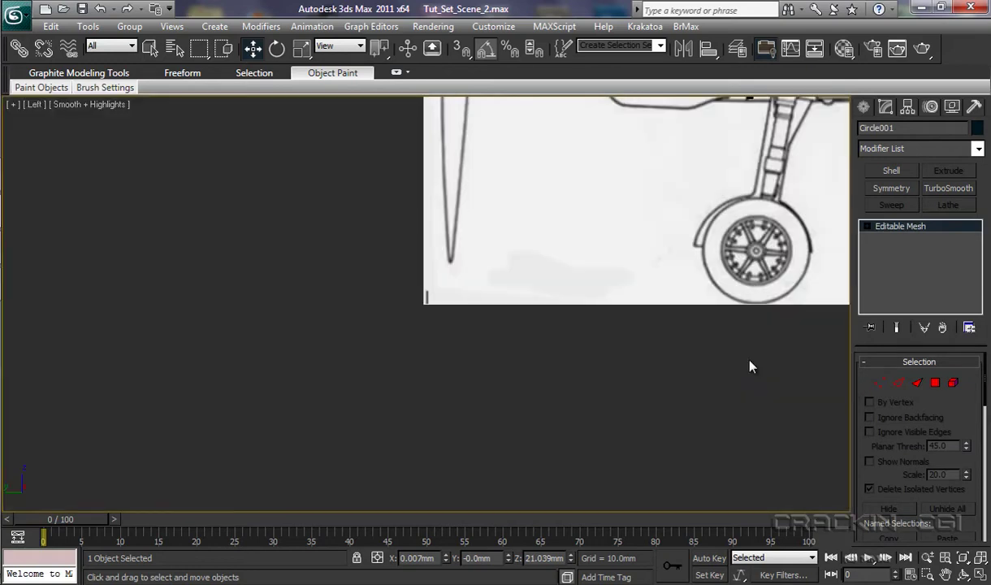
middle_drag(730, 339, 571, 388)
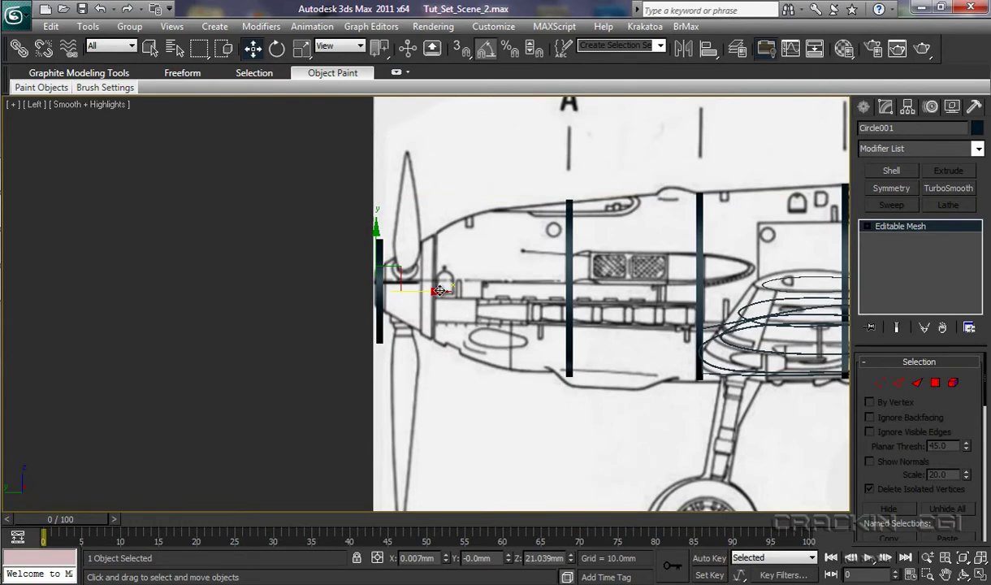
drag(438, 290, 427, 229)
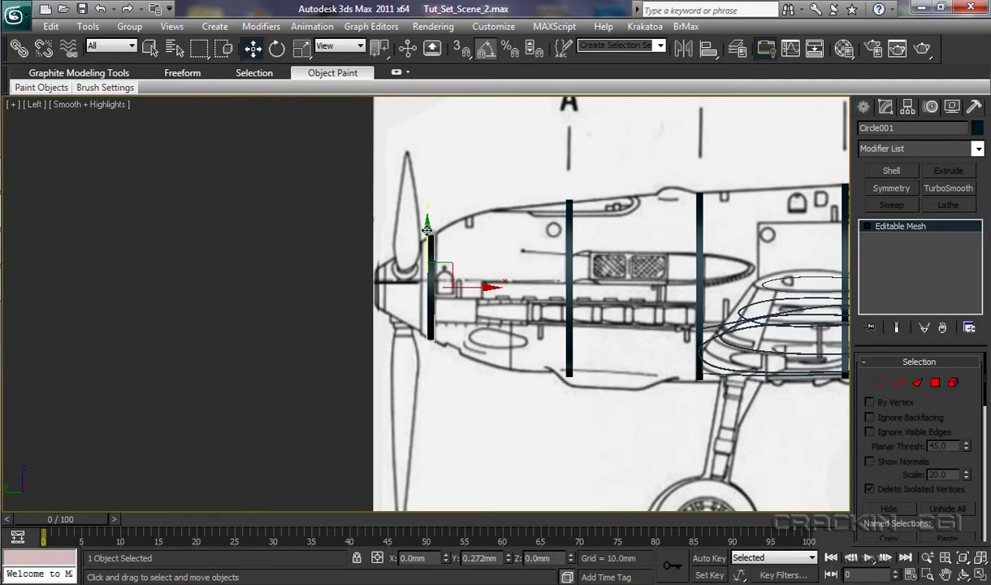
drag(427, 229, 429, 226)
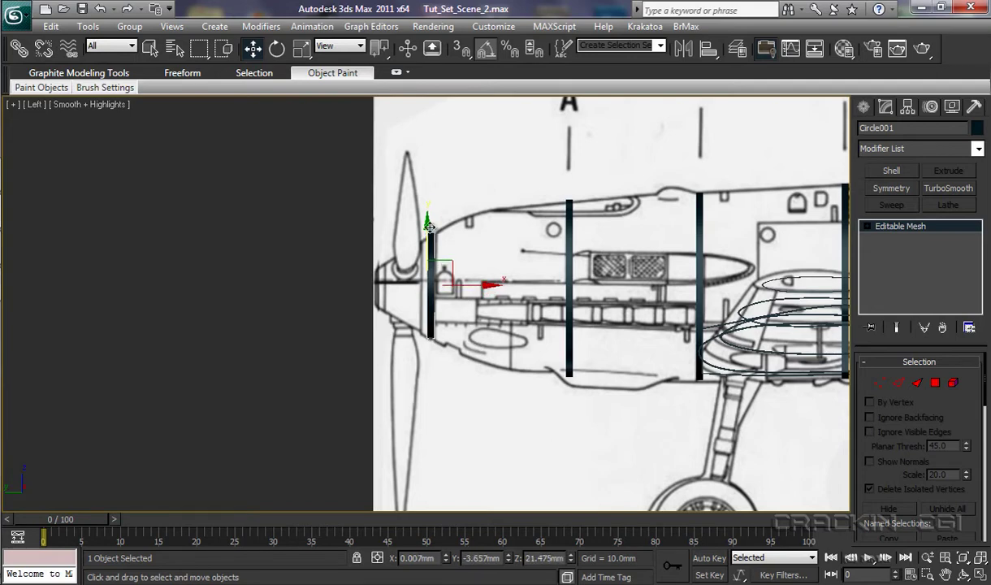
drag(427, 224, 423, 236)
middle_drag(633, 315, 325, 310)
middle_drag(742, 382, 491, 334)
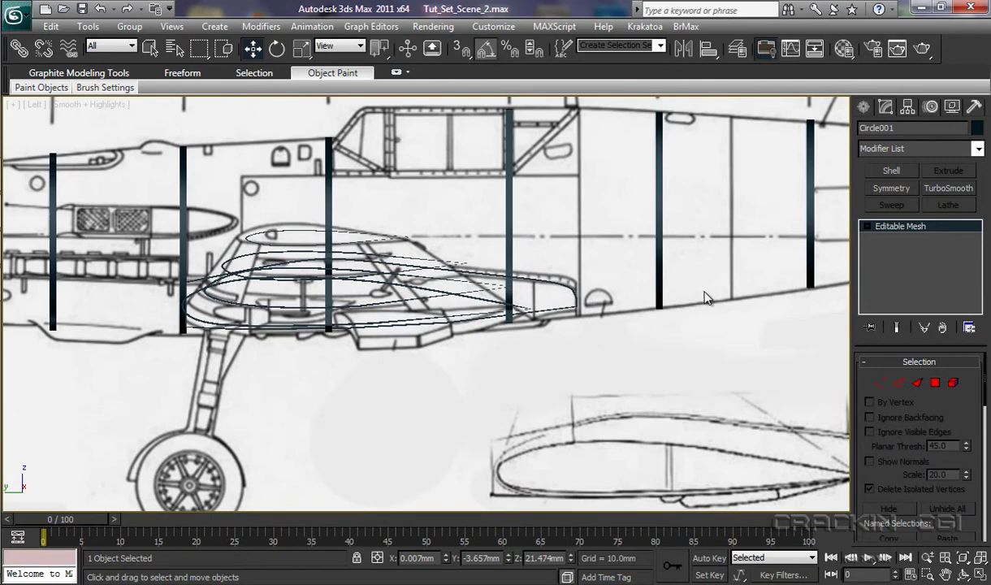
Step: Copy fuselage section G back to the tail wheel strut, at about Y -88.94 mm, and name the copy Ga
middle_drag(705, 298, 73, 308)
middle_drag(659, 321, 430, 308)
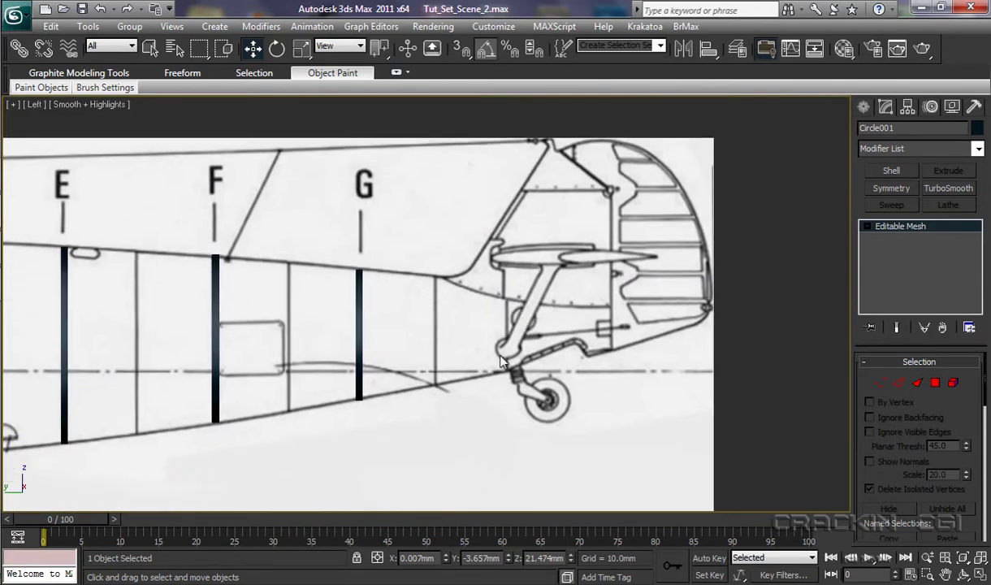
click(359, 327)
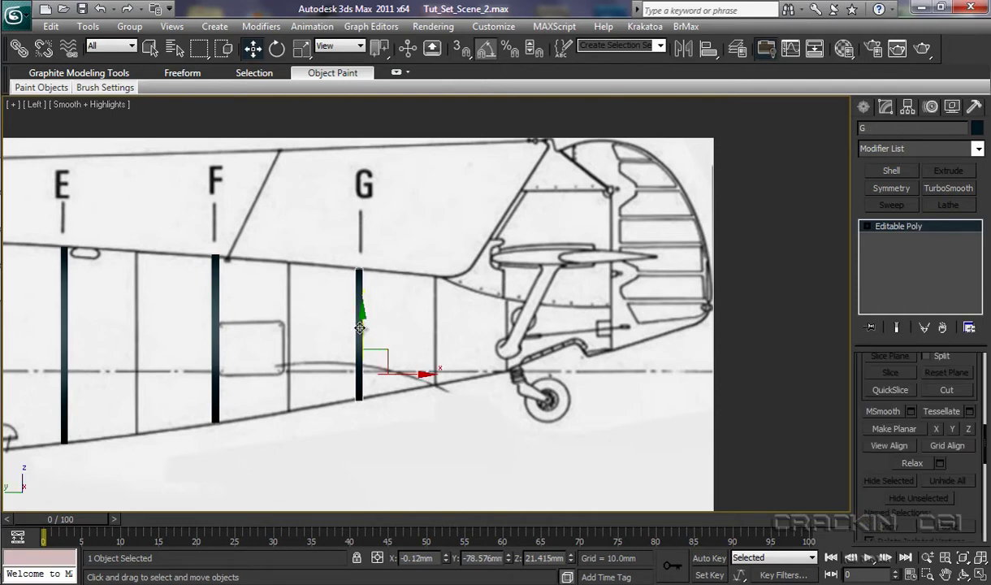
shift+drag(428, 375, 567, 387)
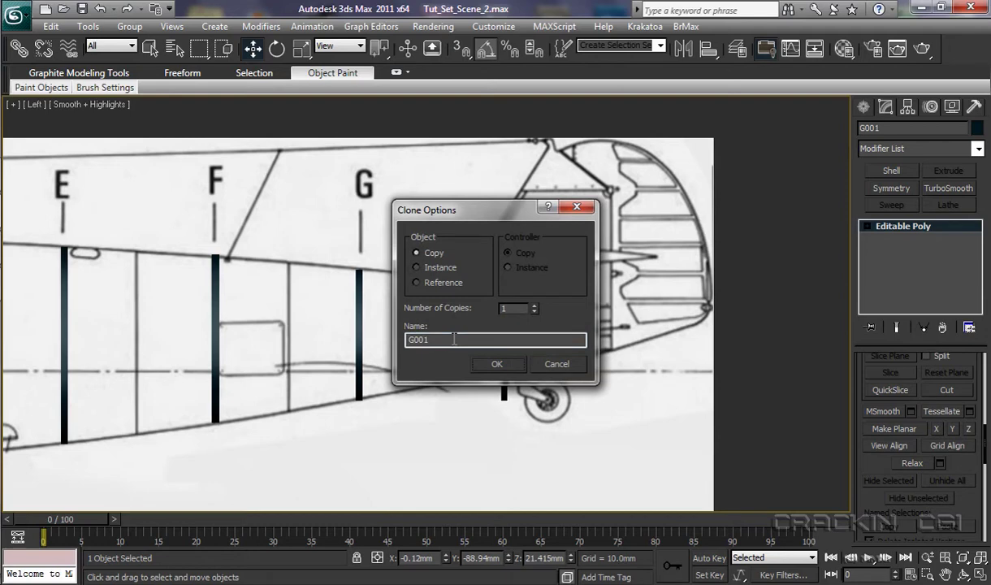
click(454, 340)
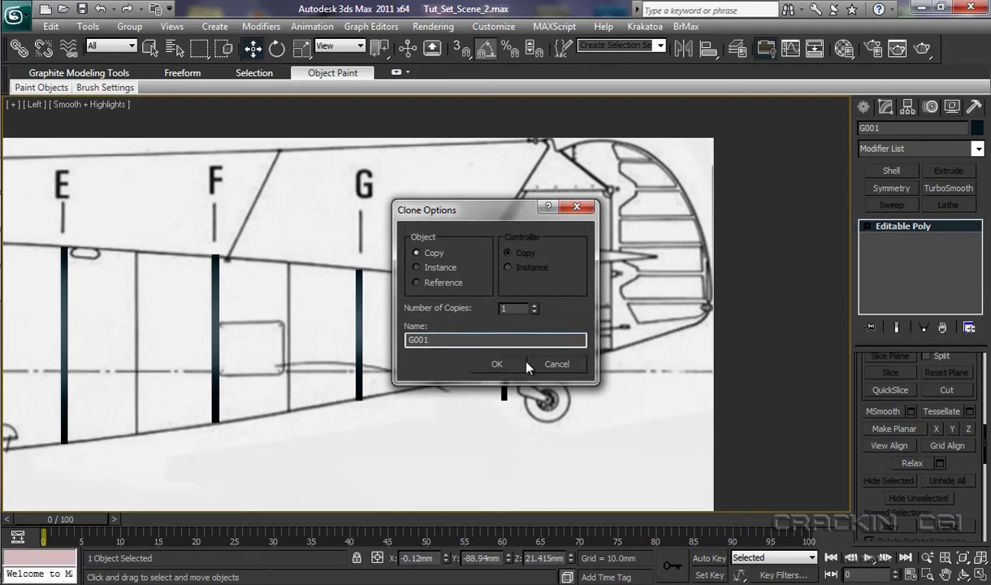
key(BackSpace)
key(BackSpace)
key(BackSpace)
text(a)
click(524, 364)
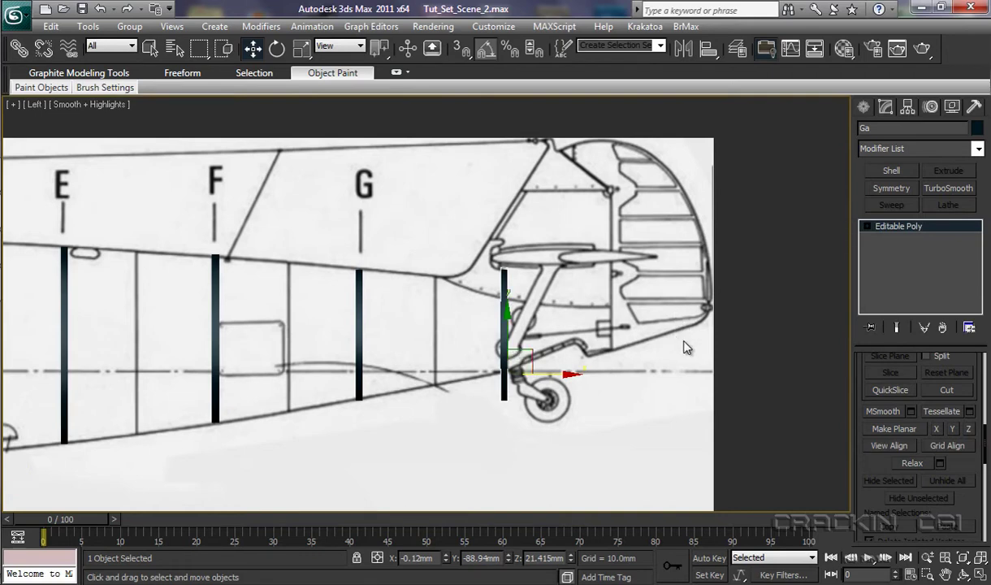
Step: Scale section Ga vertically to about 71% and raise it to about Z 22.96 mm to fit the rear fuselage outline
key(r)
key(r)
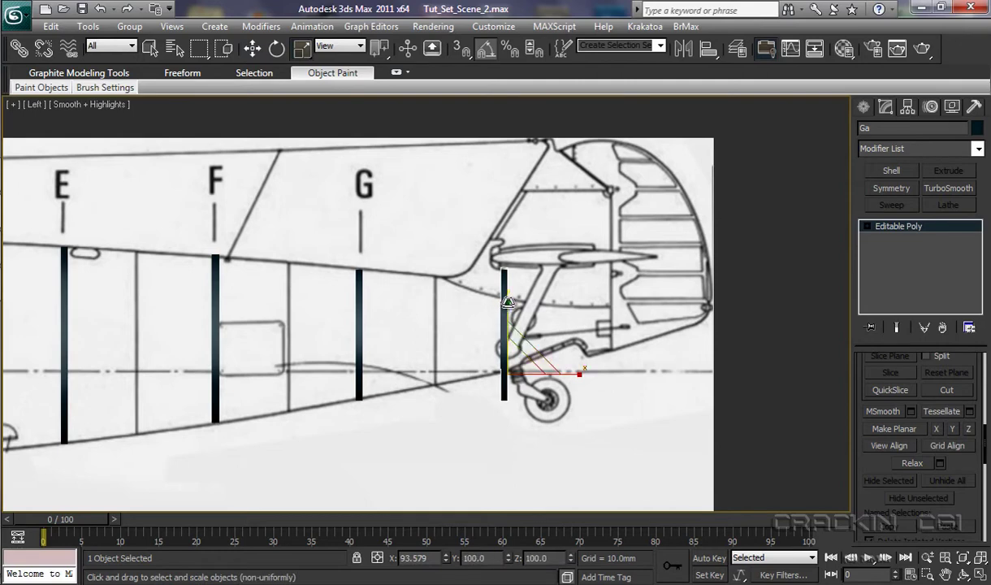
mouse_move(507, 302)
mouse_down()
mouse_move(509, 317)
mouse_move(507, 287)
mouse_up()
key(w)
key(r)
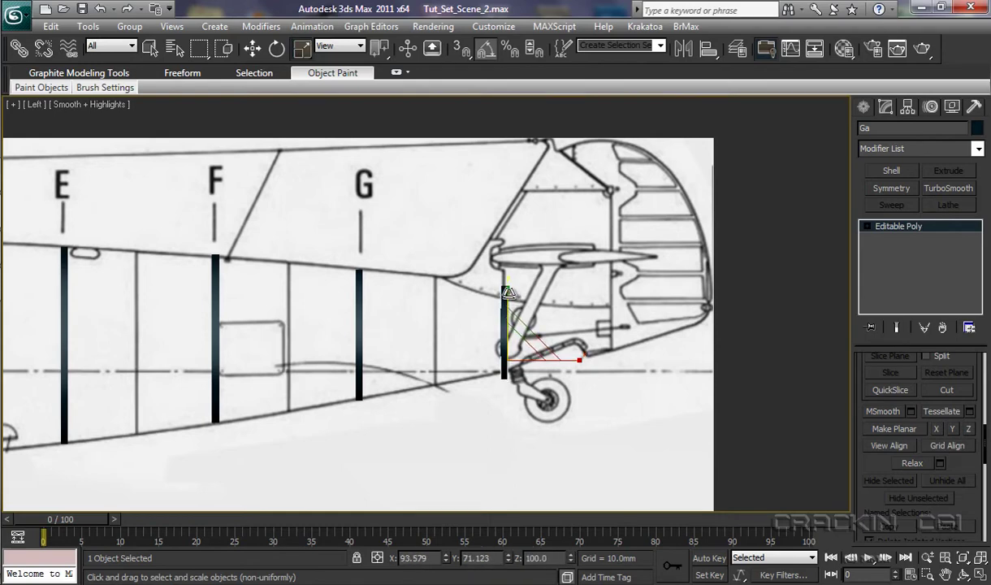
key(w)
drag(507, 300, 508, 296)
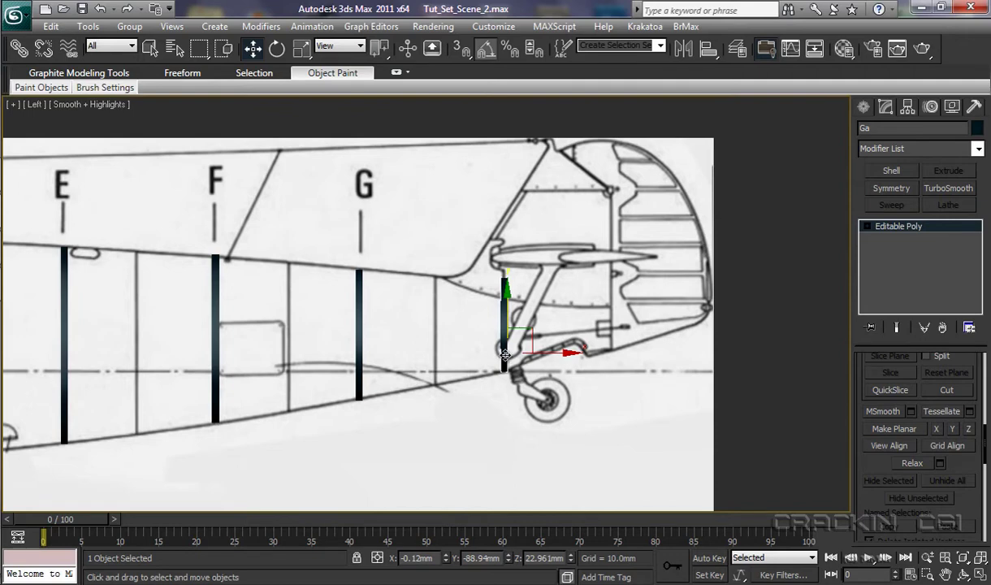
Step: Trace the tail fin with a closed line: up the leading edge, down the rudder hinge line, and back along the lower fuselage seam
click(863, 108)
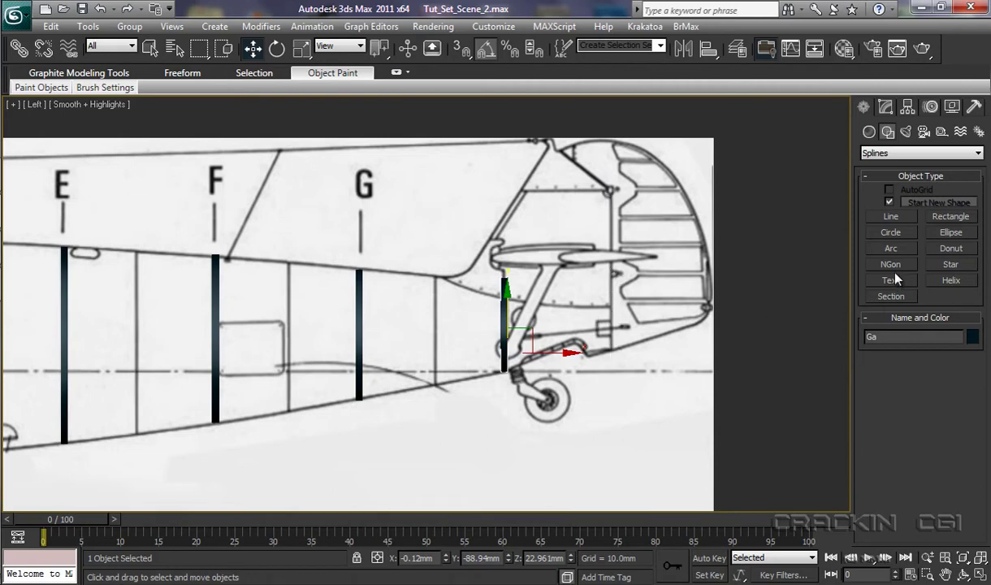
click(890, 217)
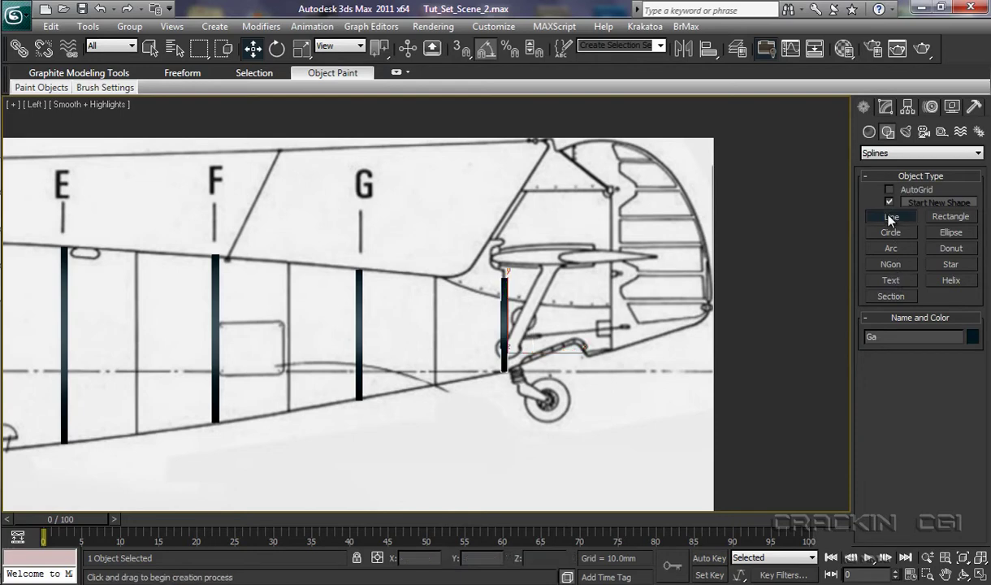
click(442, 277)
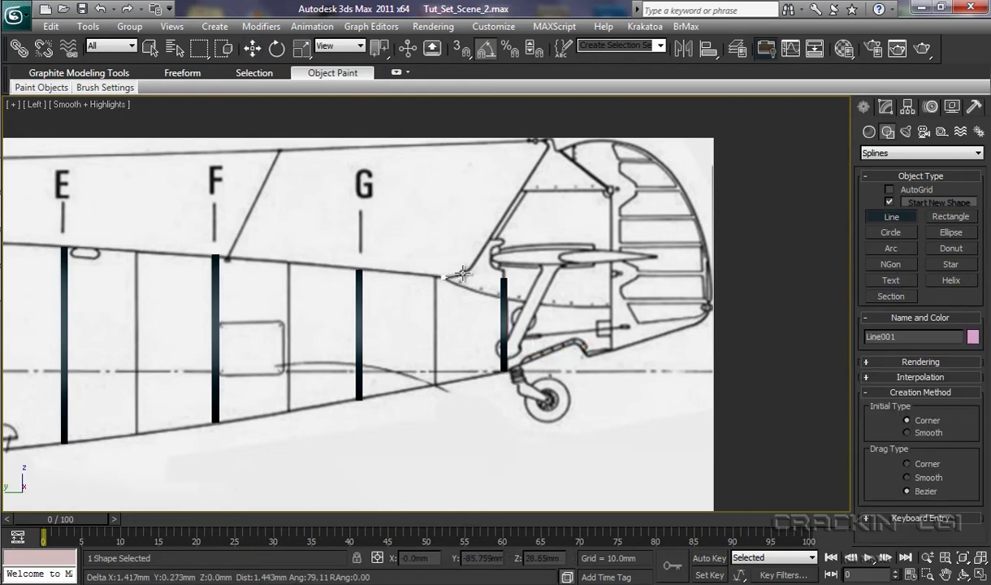
drag(467, 272, 479, 258)
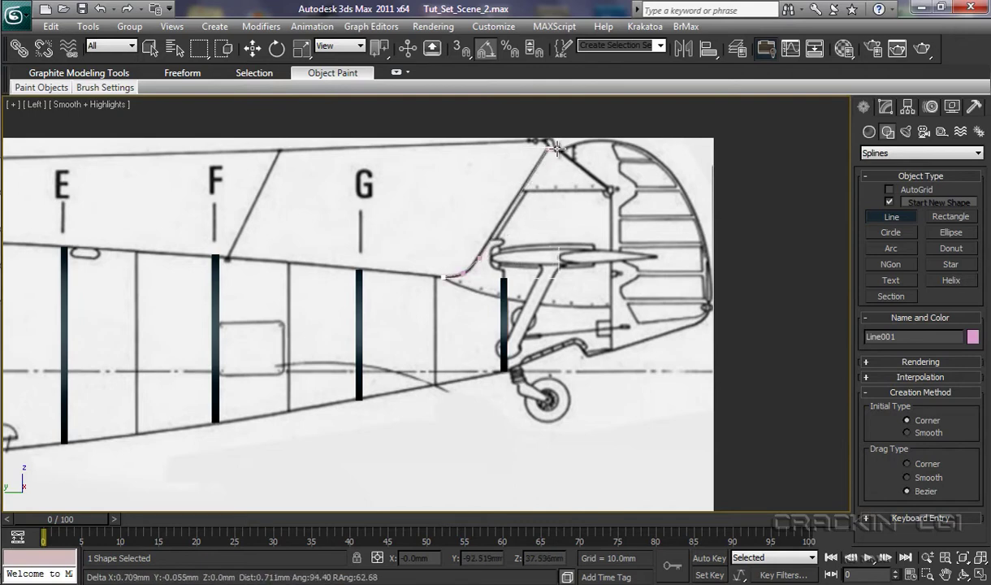
drag(546, 147, 610, 190)
click(610, 190)
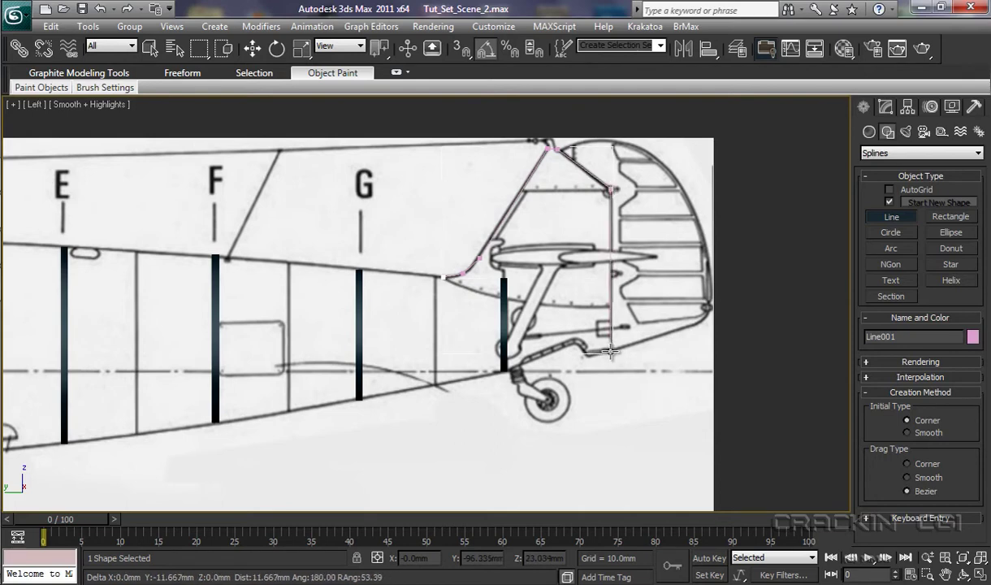
drag(587, 242, 597, 230)
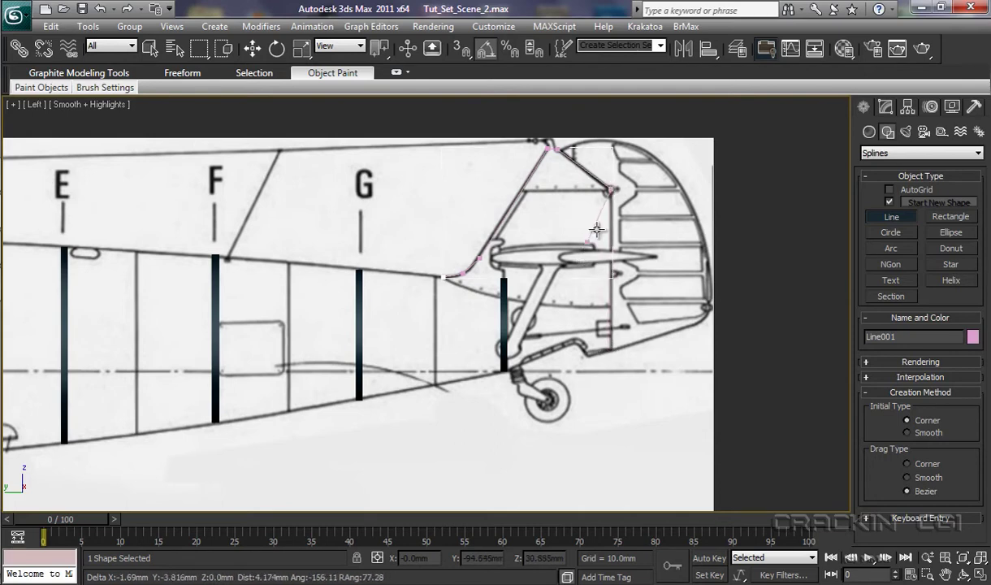
click(608, 350)
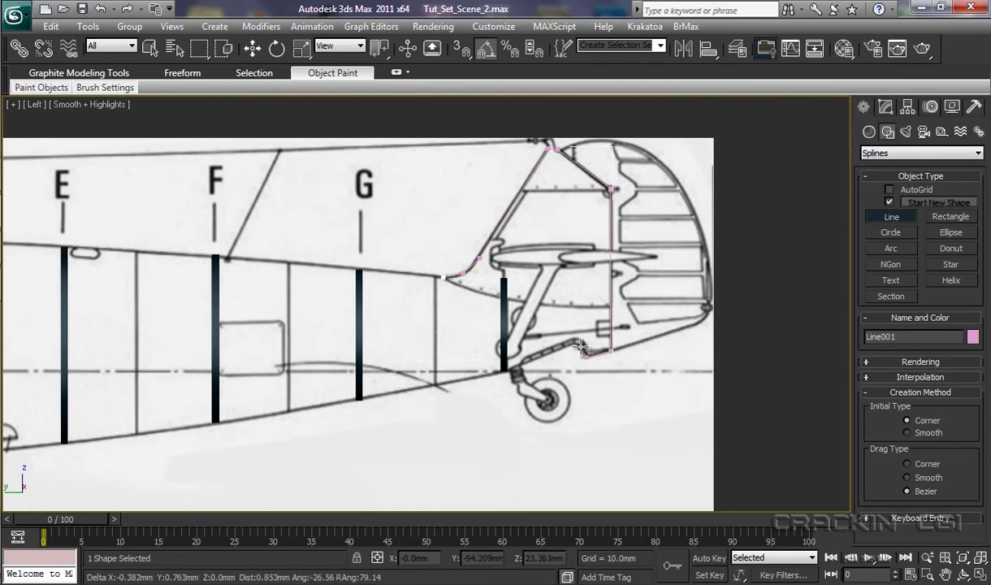
click(577, 306)
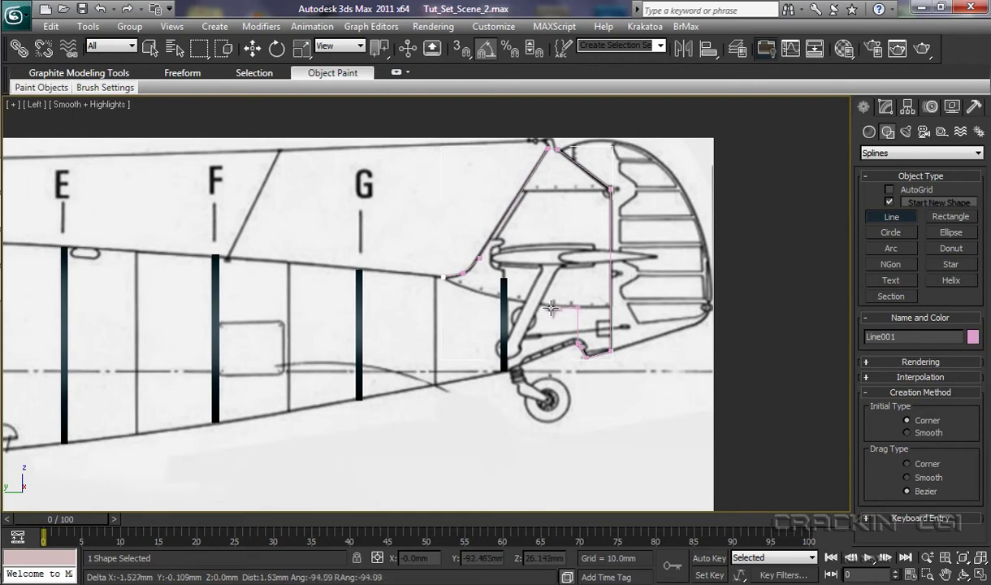
click(547, 306)
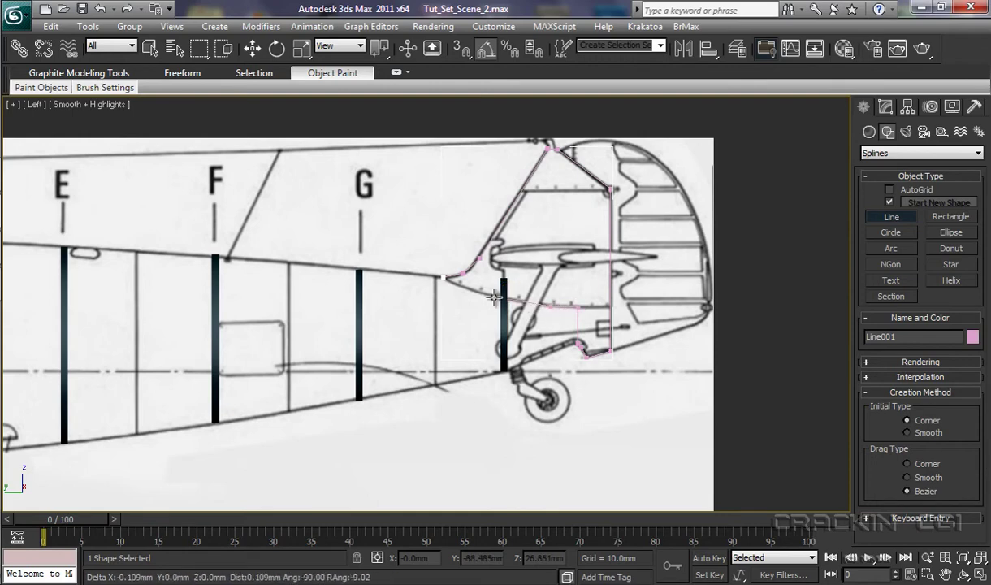
click(445, 277)
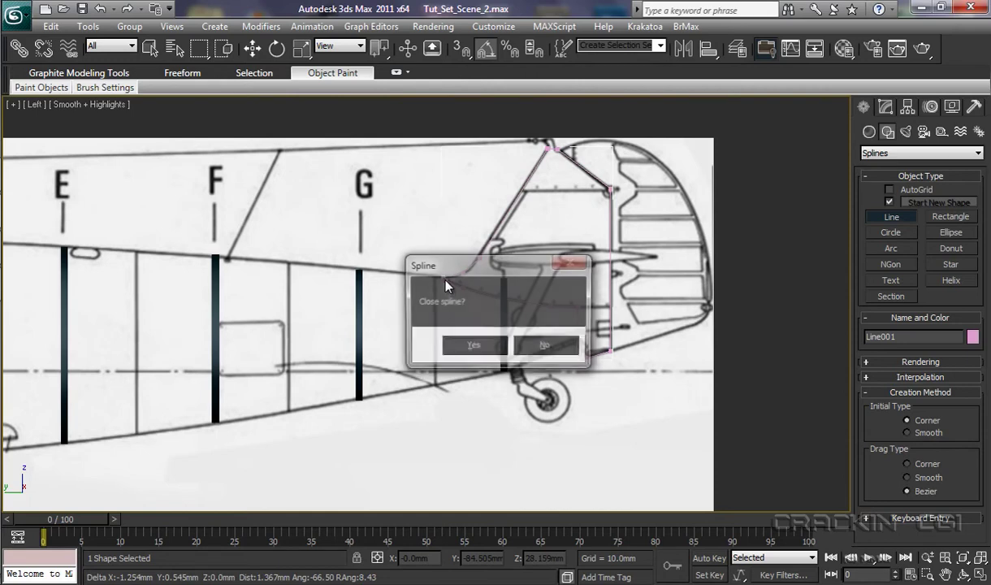
click(474, 345)
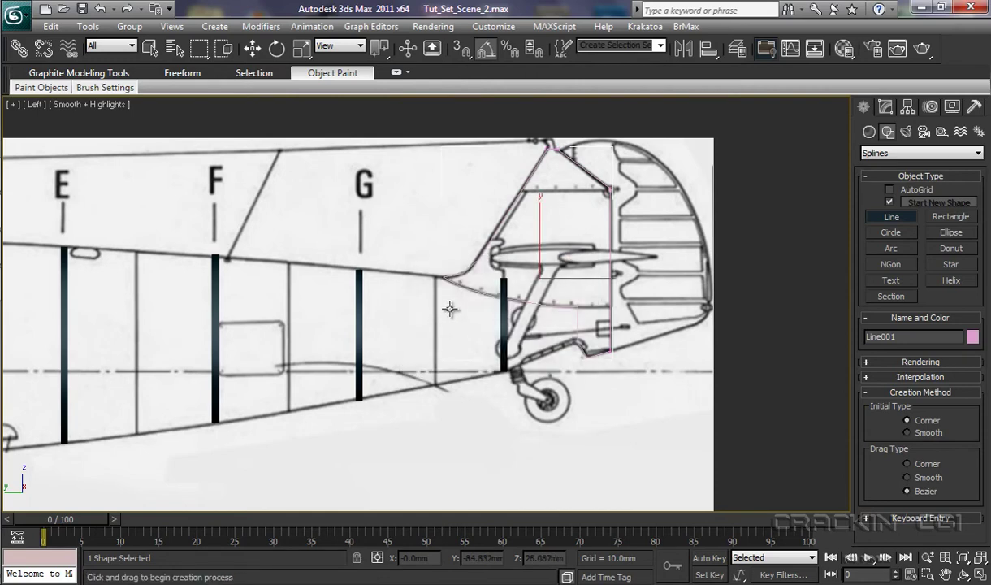
Step: Convert the tail outline to an editable spline and thicken it with a 0.5 mm Extrude and a Shell of 0.14 mm outer amount
right_click(576, 310)
right_click(572, 306)
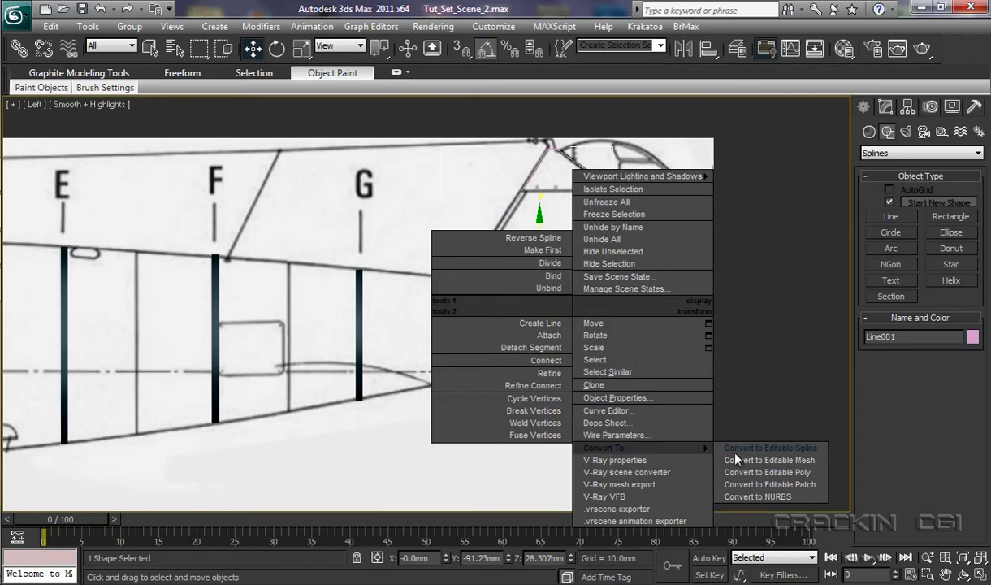
click(747, 452)
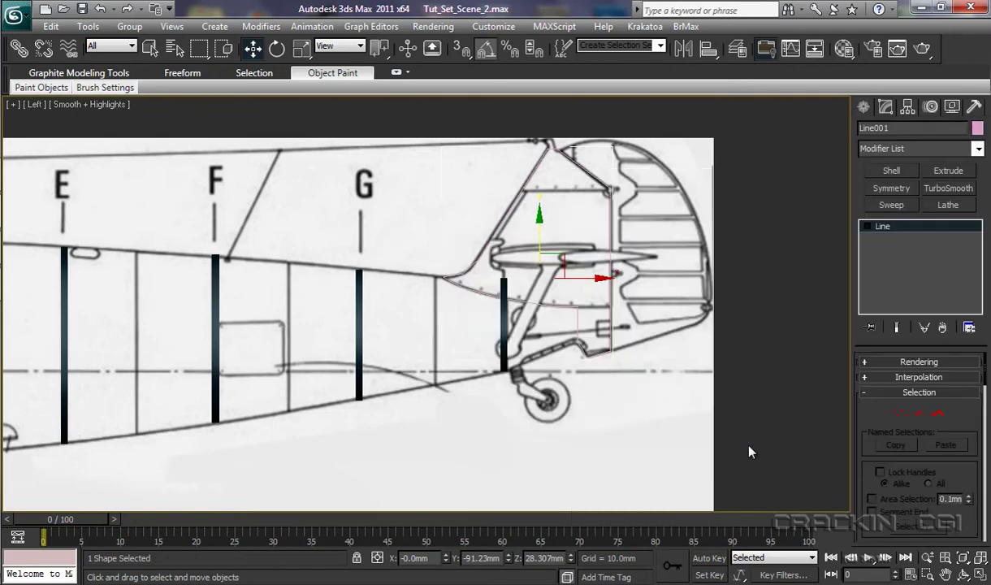
click(948, 171)
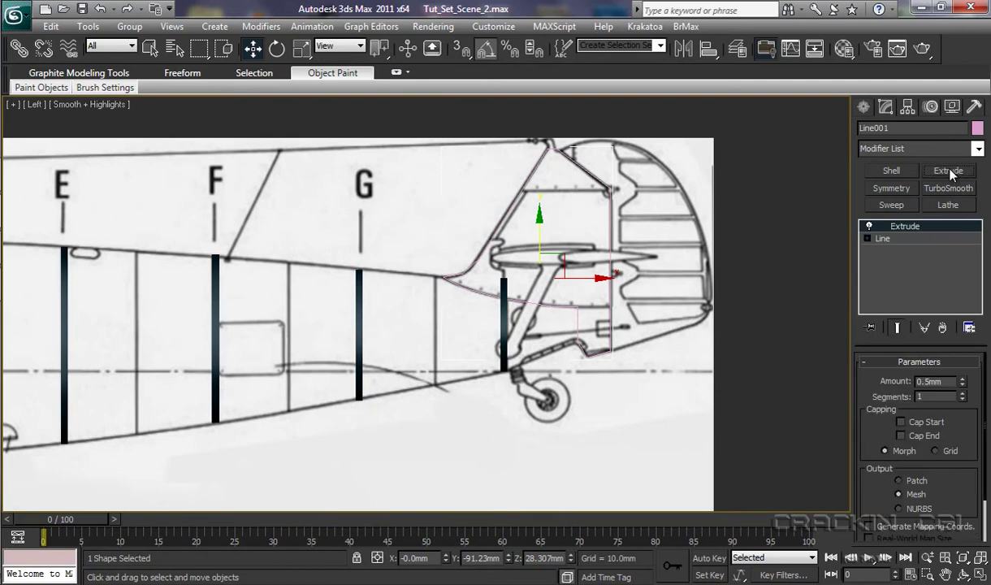
click(891, 170)
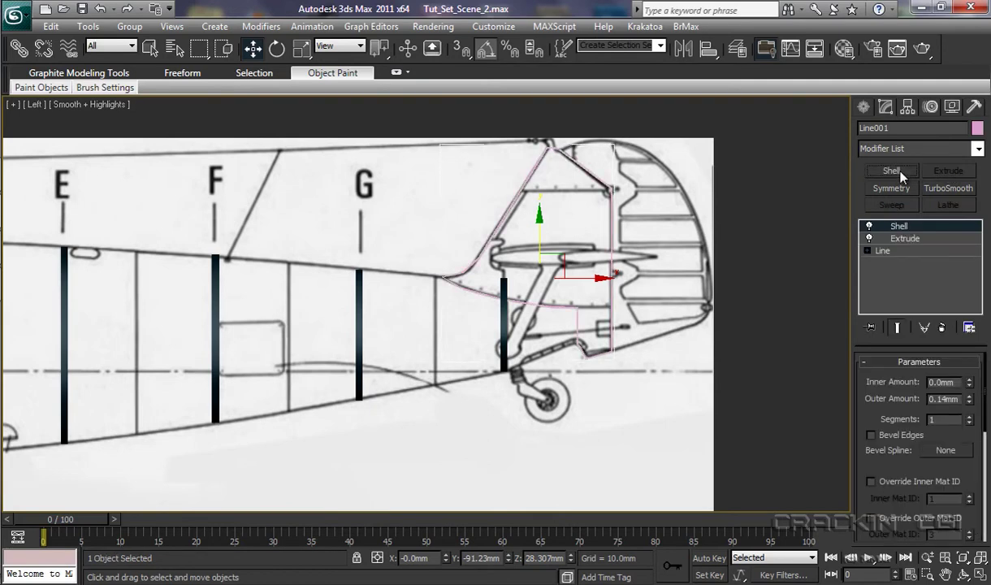
Step: Give the tail outline the dark custom colour and rename it Tail
click(977, 129)
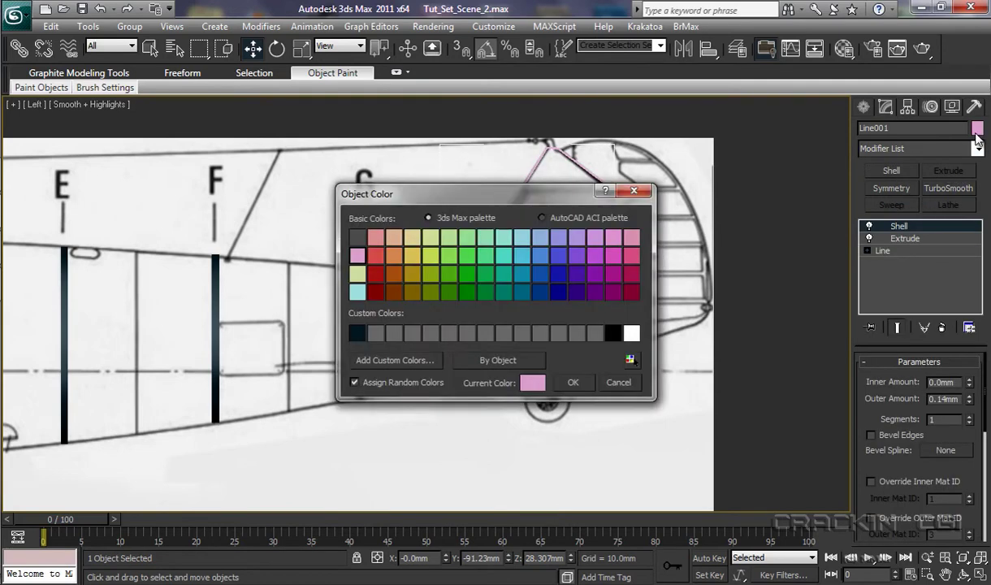
click(358, 333)
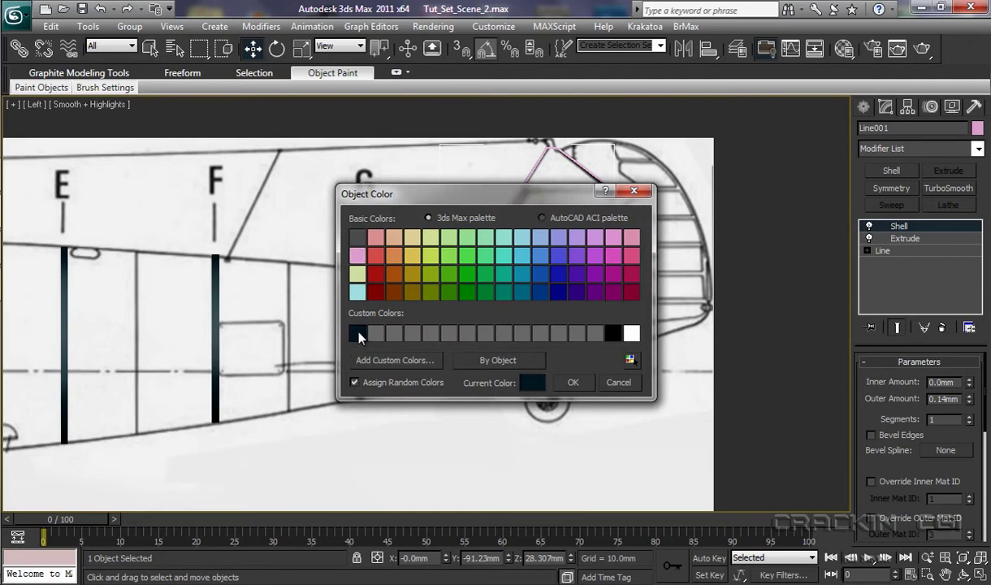
click(572, 384)
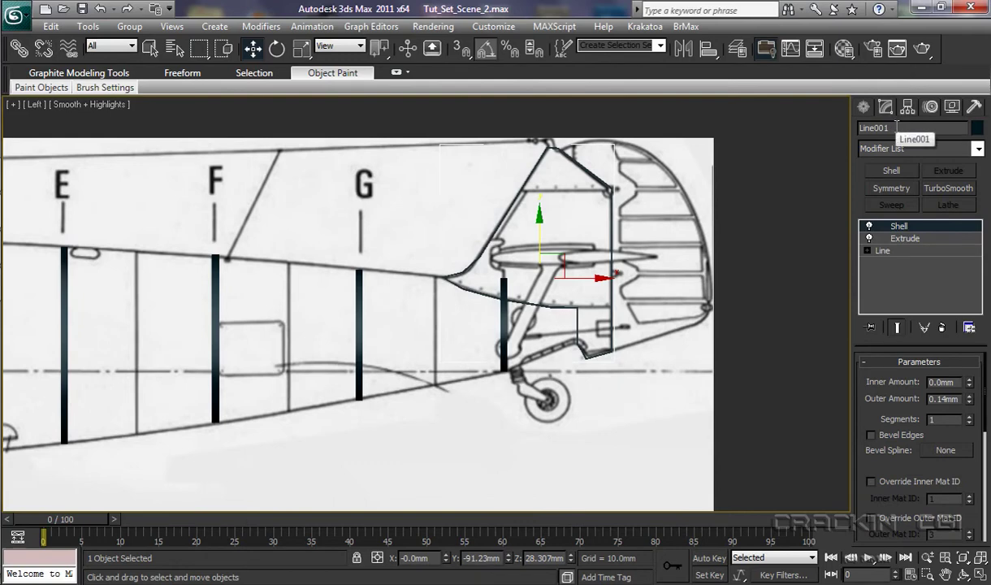
click(895, 127)
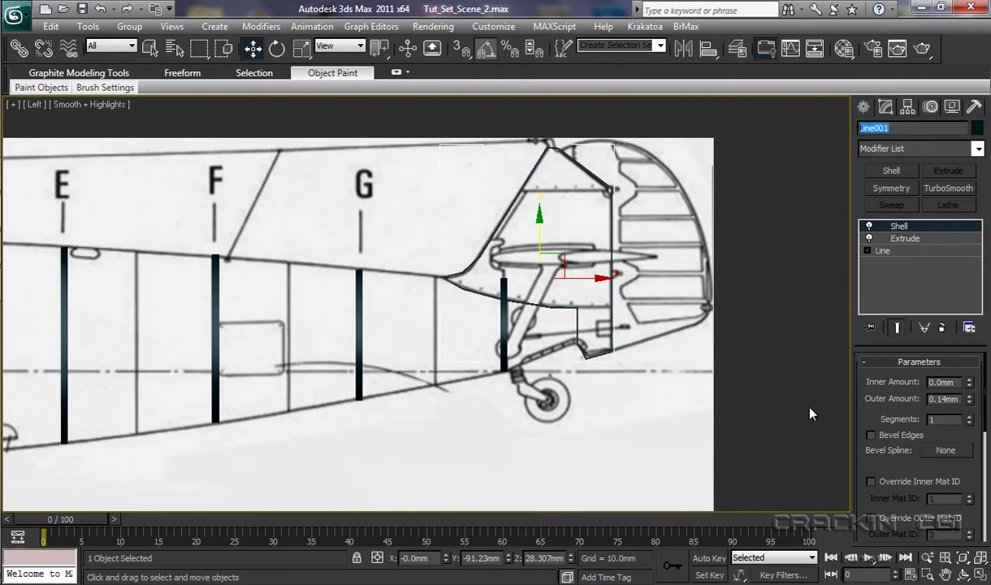
text(Tail)
Step: Narrow section Ga in the perspective view to about 65.9% along its X axis
key(p)
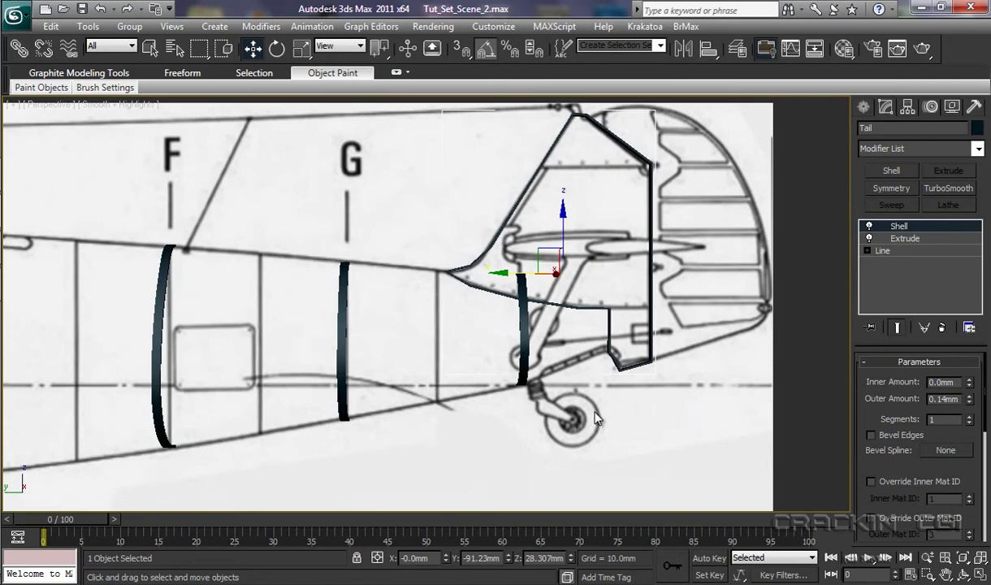
scroll(480, 345, down, 3)
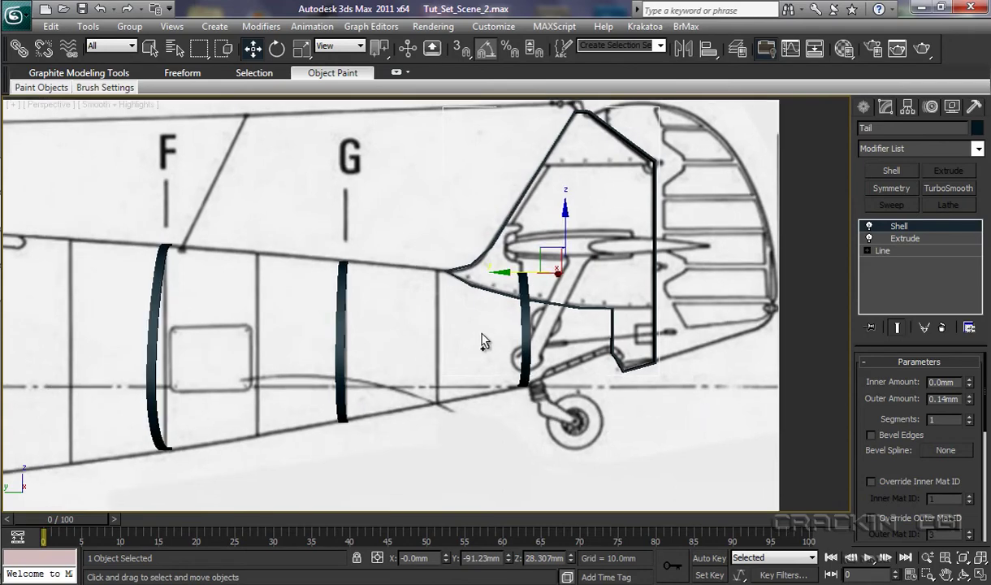
scroll(479, 361, down, 3)
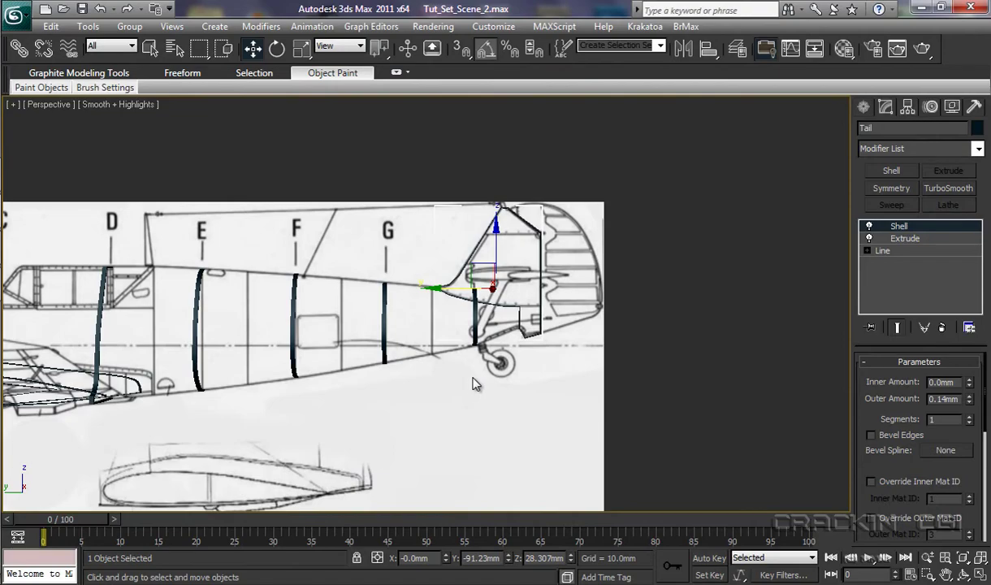
alt+middle_drag(456, 358, 370, 422)
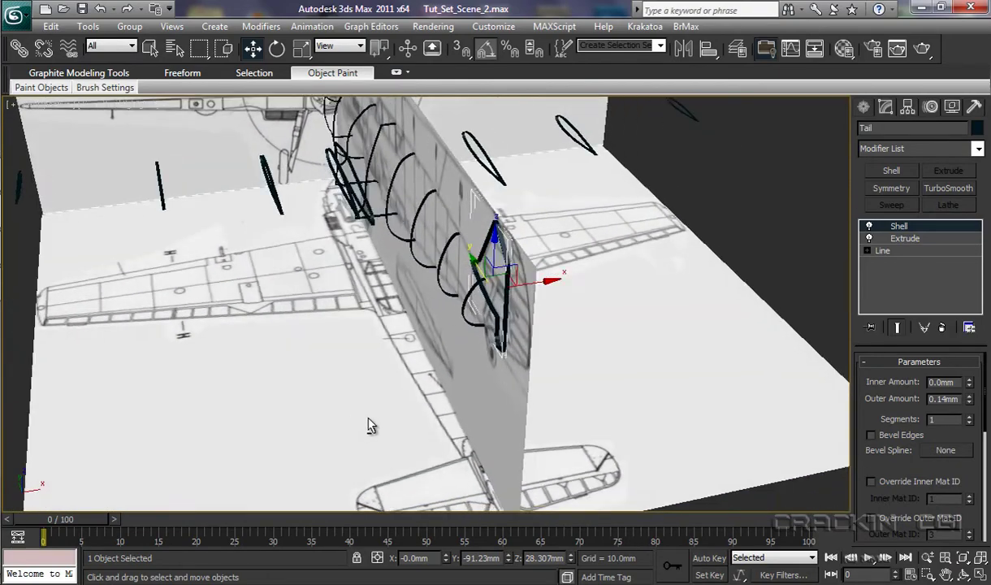
key(shift+z)
scroll(467, 416, down, 4)
alt+middle_drag(442, 387, 379, 389)
key(shift+z)
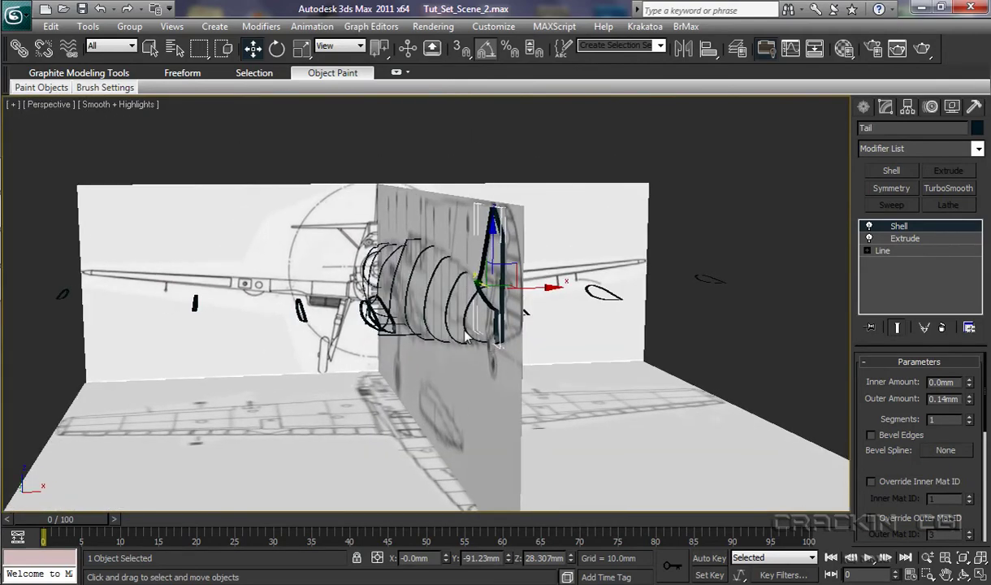
click(464, 326)
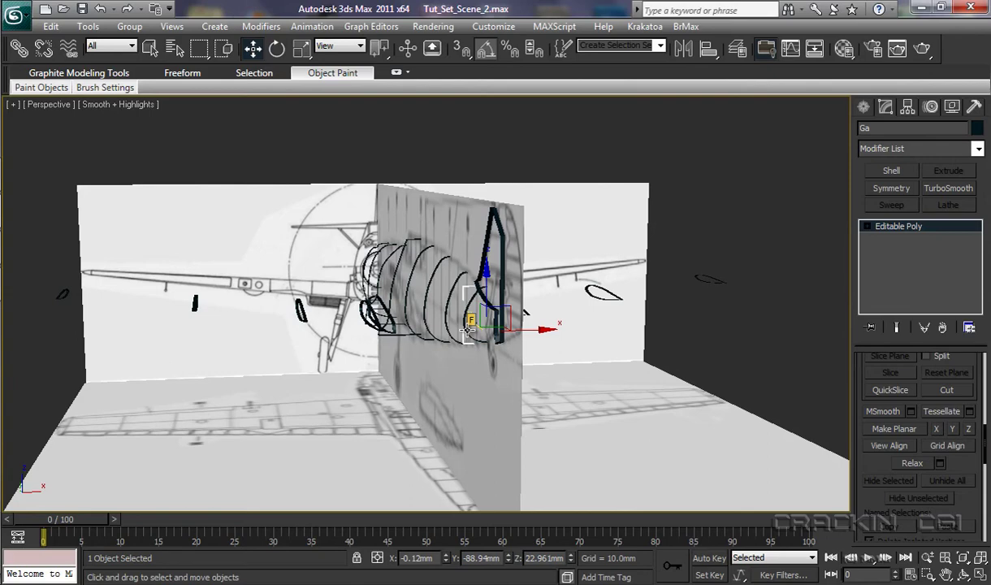
key(r)
drag(454, 323, 434, 334)
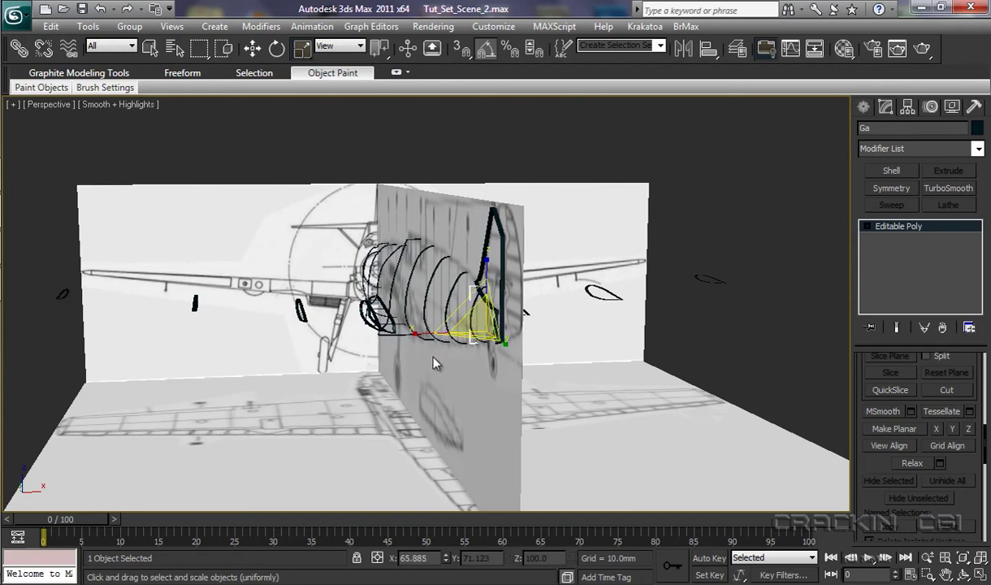
alt+middle_drag(434, 362, 592, 355)
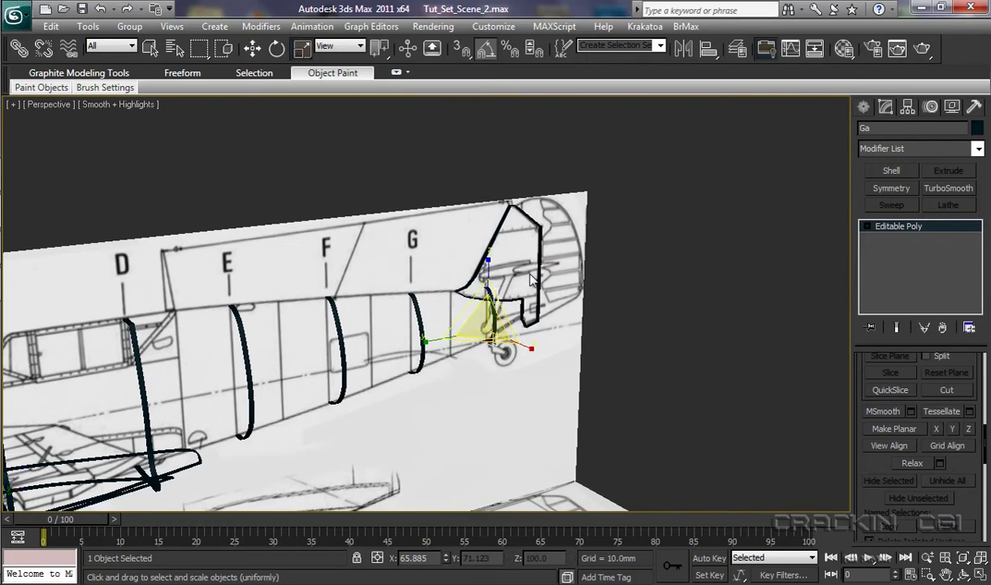
Step: Review the object properties of section Ga, checking its Show Frozen in Gray display option
alt+middle_drag(530, 278, 668, 274)
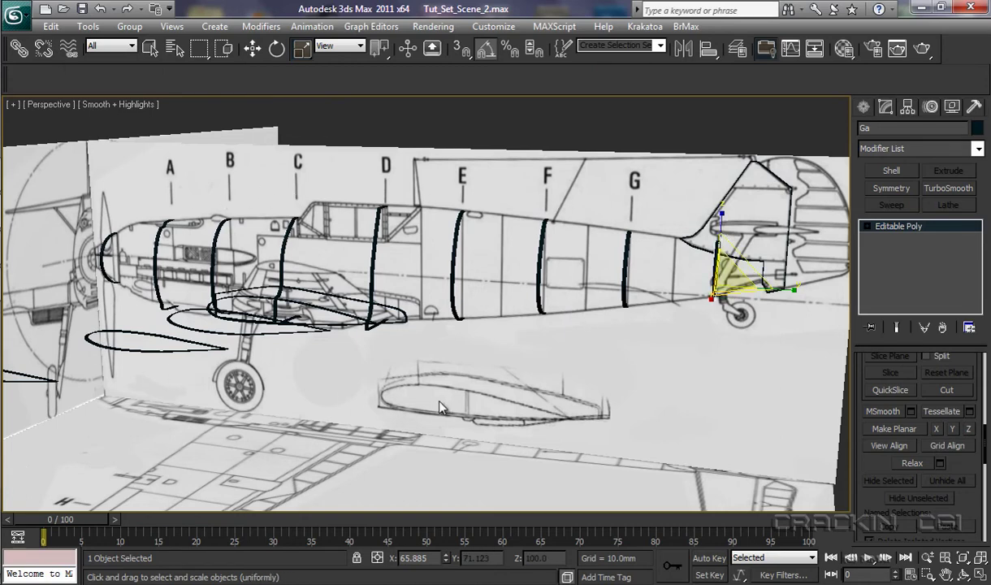
click(252, 49)
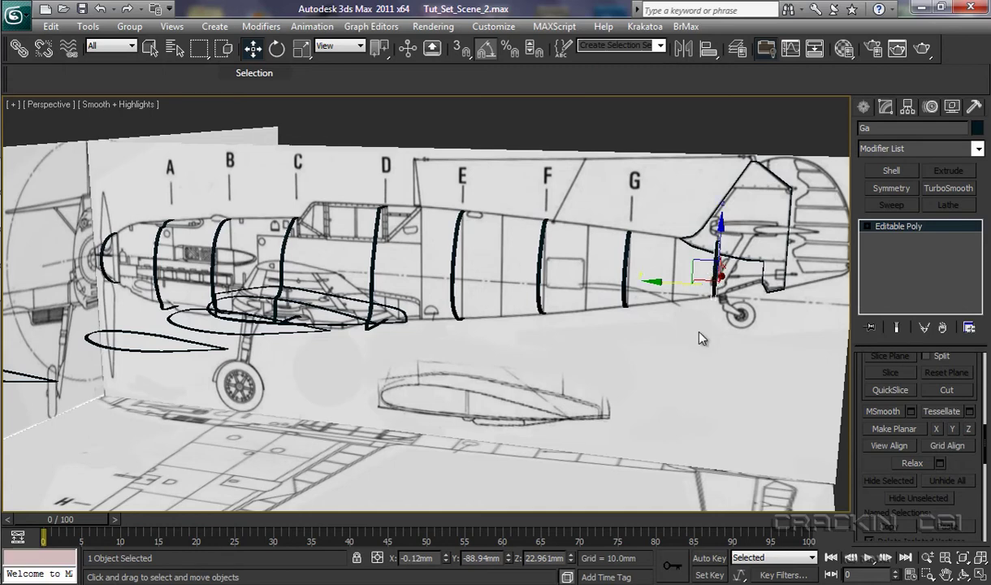
click(712, 272)
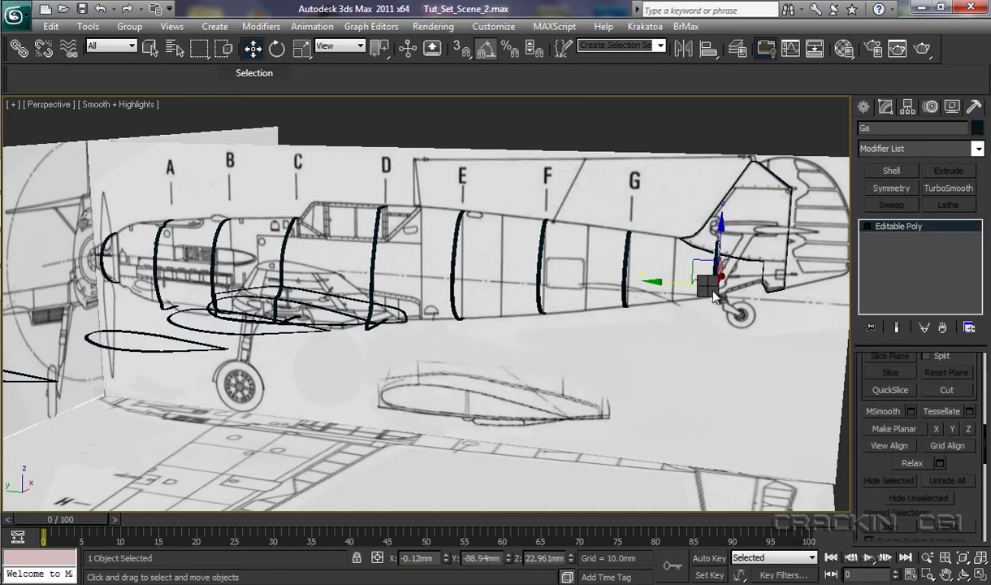
right_click(712, 290)
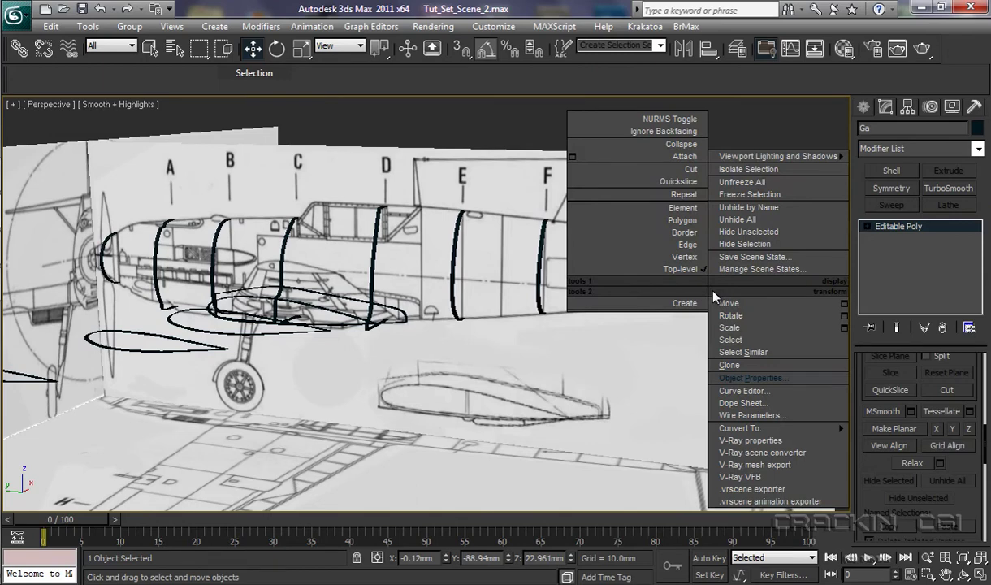
click(743, 379)
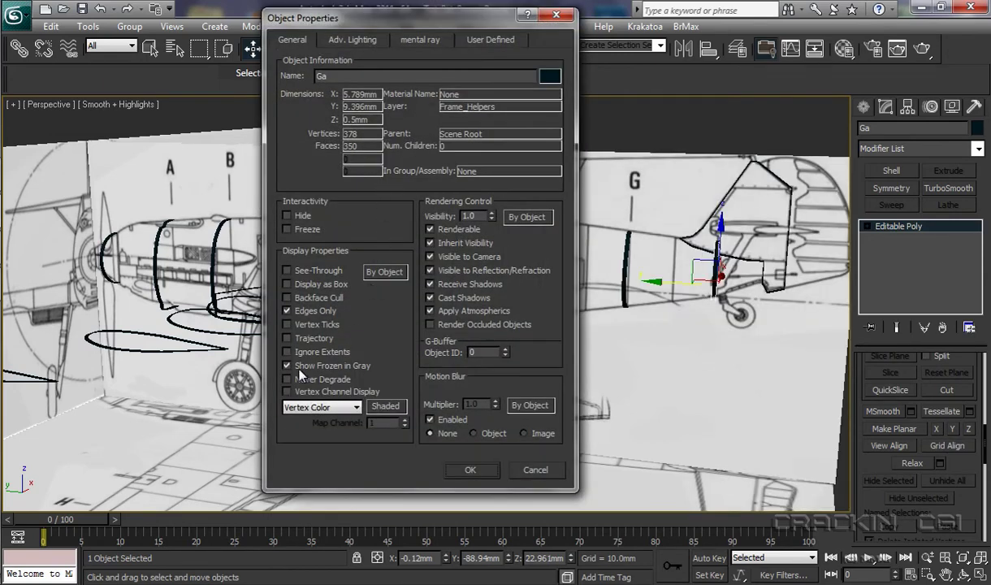
click(286, 365)
click(286, 365)
click(470, 471)
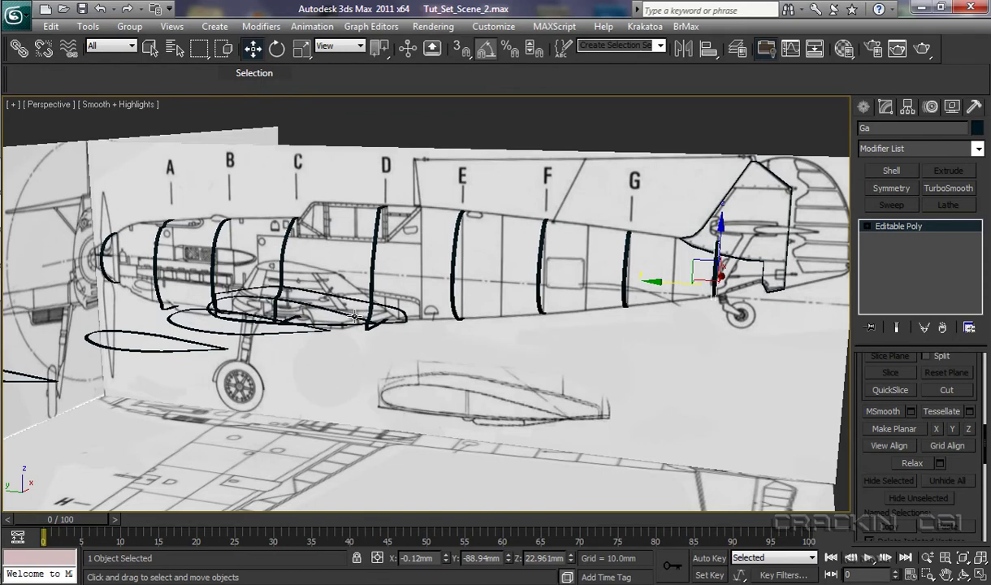
Step: Open the layer manager, expand the Frame_Helpers layer and freeze it
click(736, 51)
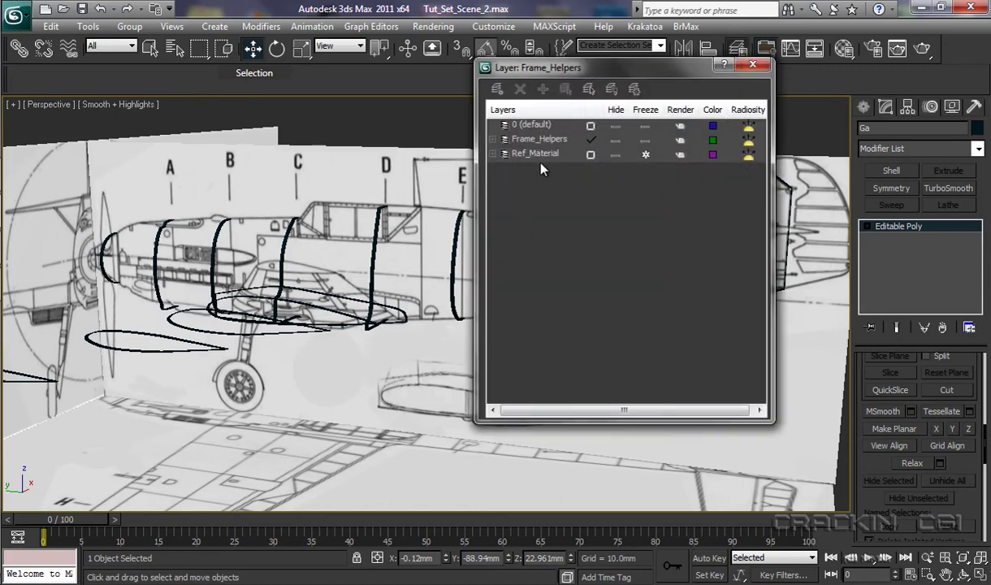
click(493, 140)
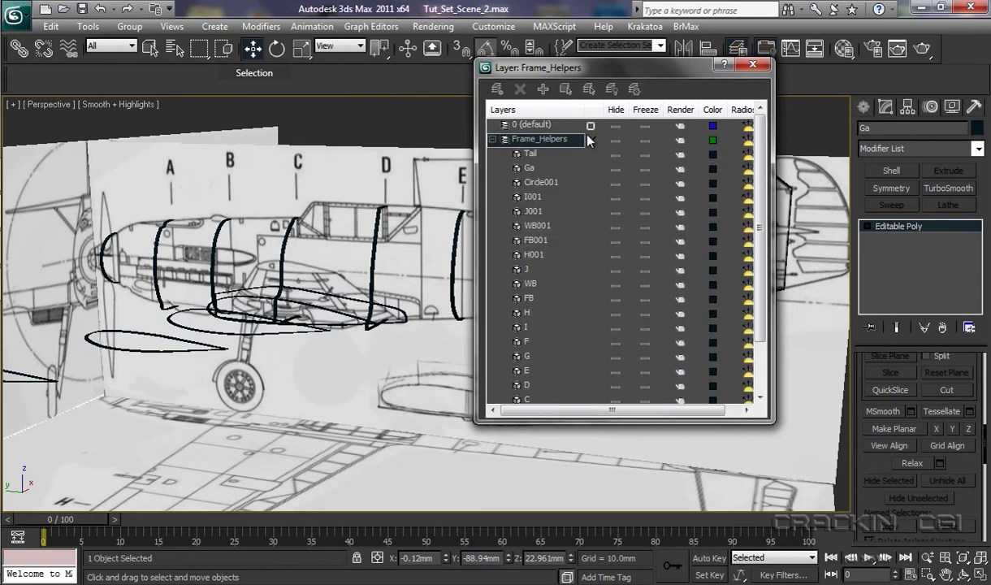
click(646, 141)
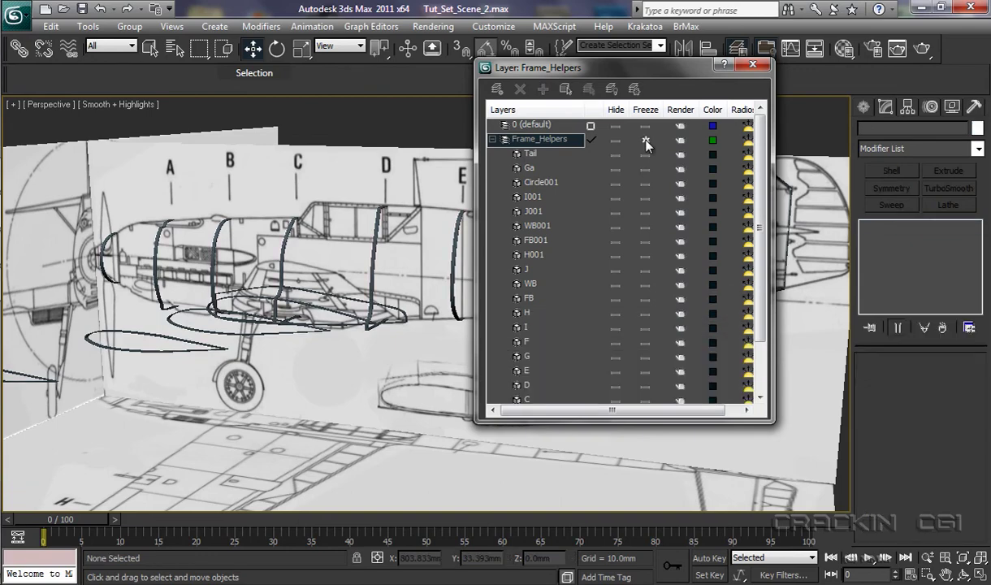
drag(652, 75, 826, 110)
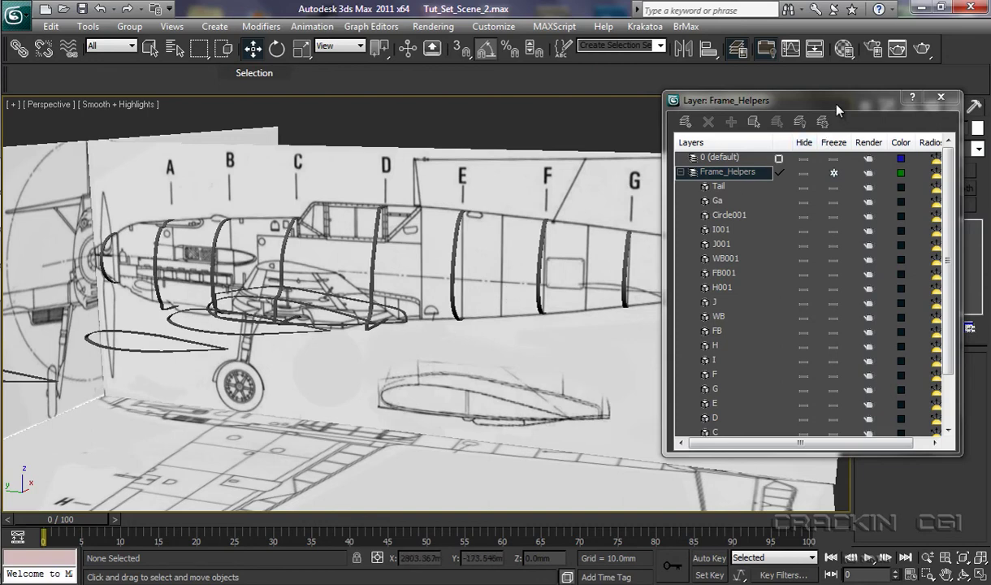
drag(797, 99, 646, 79)
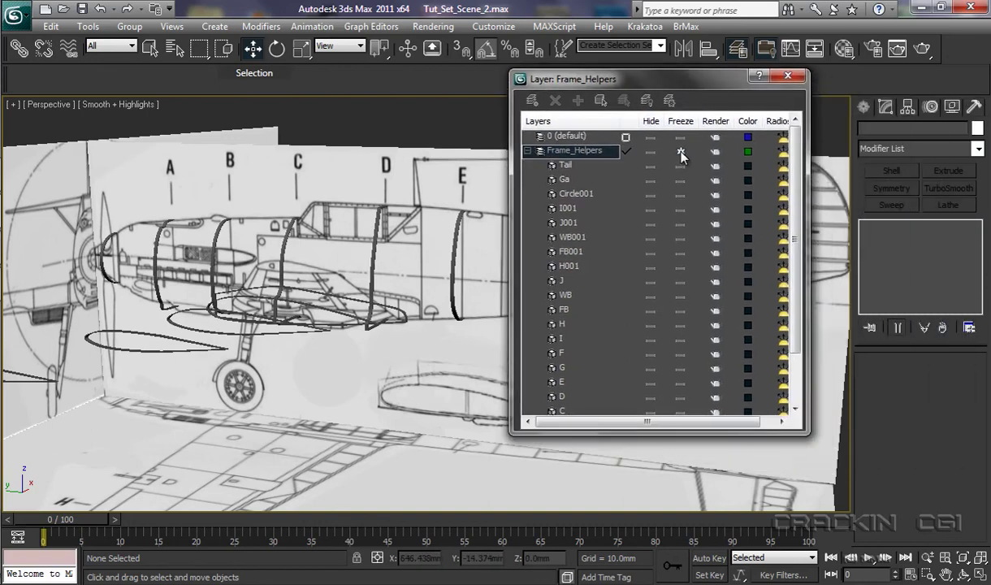
Step: Unfreeze the Frame_Helpers layer and individually freeze its objects Tail, Ga, Circle001, I001, J001 and WB001
click(681, 152)
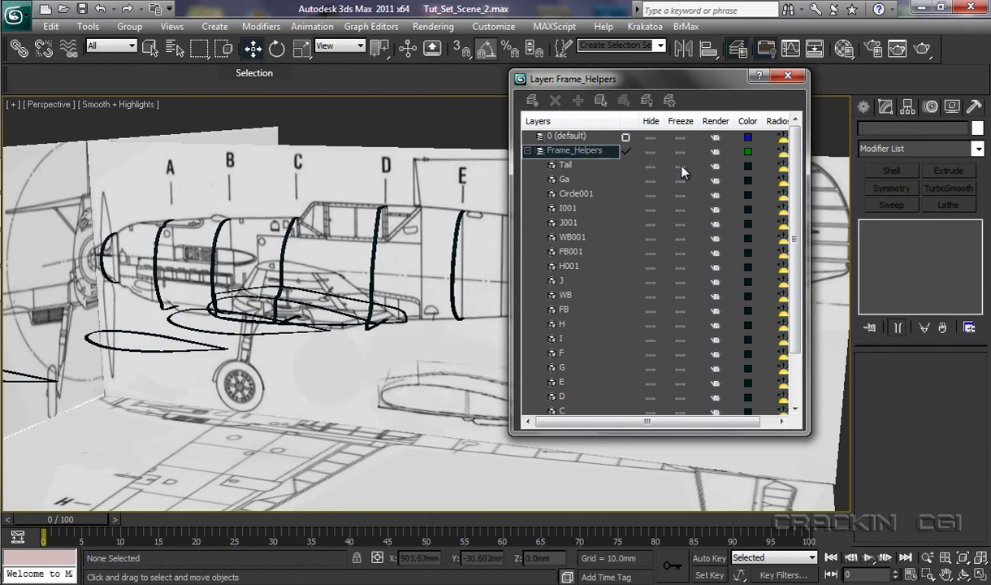
click(679, 167)
click(680, 180)
click(679, 195)
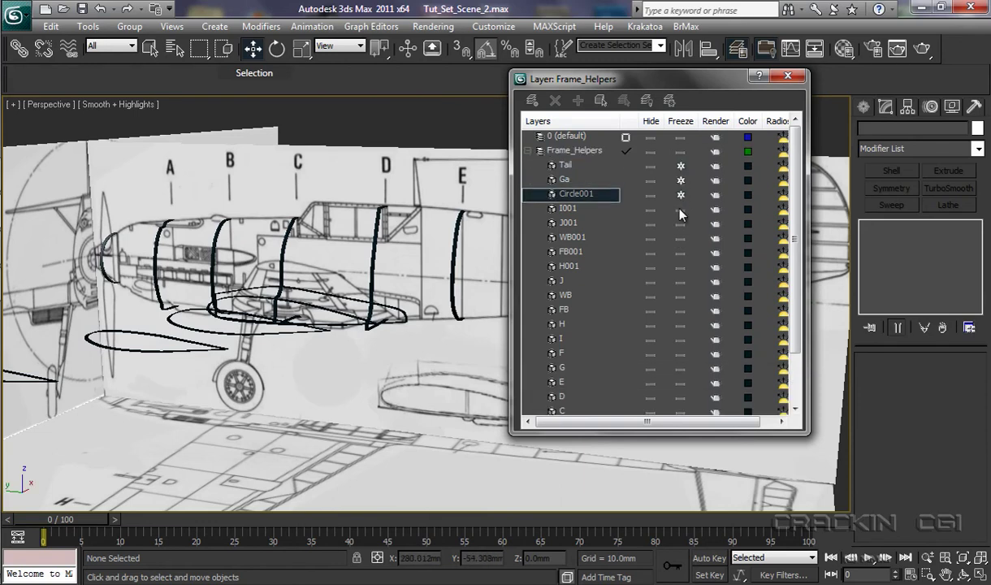
click(680, 209)
click(680, 223)
click(680, 238)
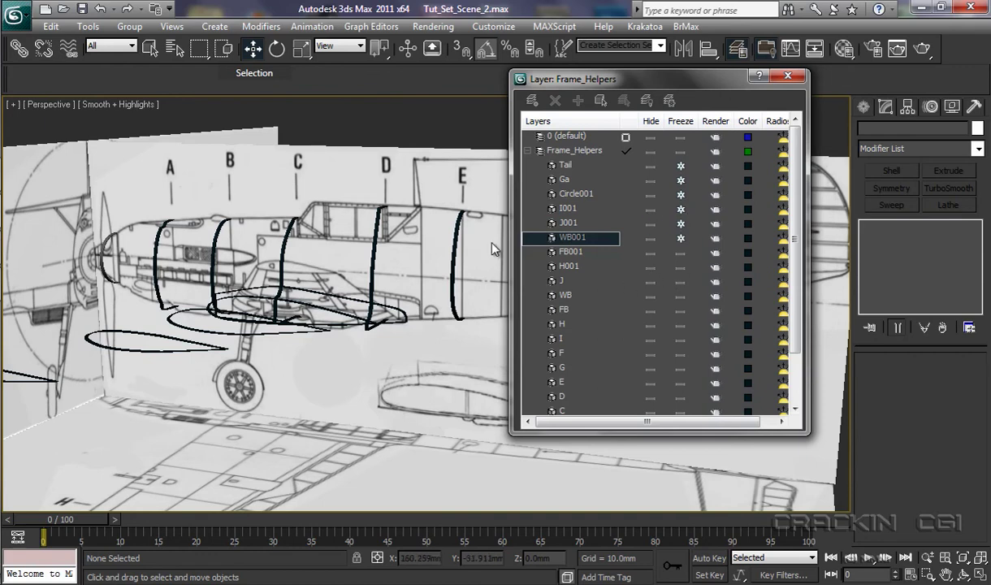
Step: Unfreeze the individual objects Tail, Ga, Circle001, I001, J001 and WB001
click(680, 166)
click(679, 180)
click(678, 195)
click(680, 208)
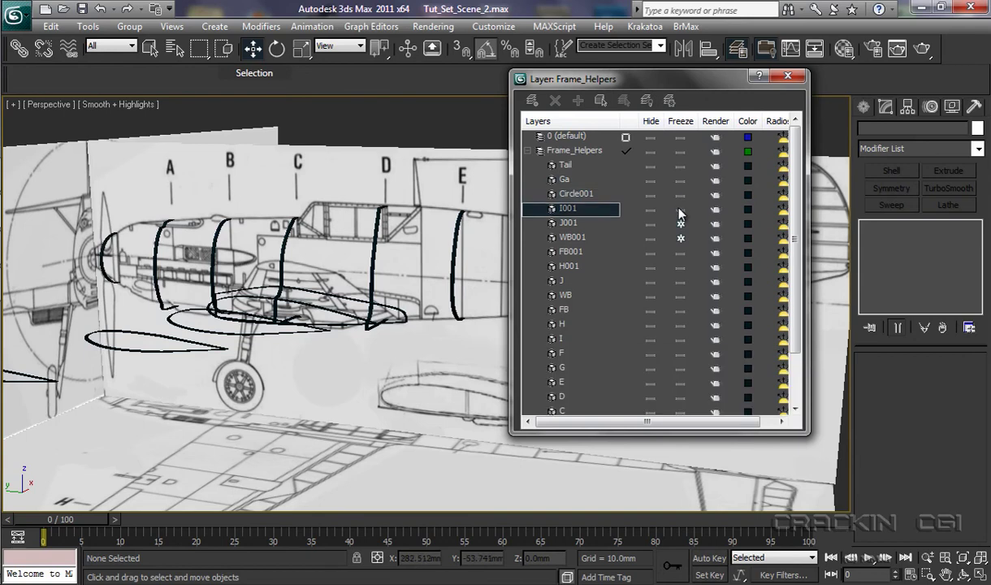
click(679, 223)
click(680, 238)
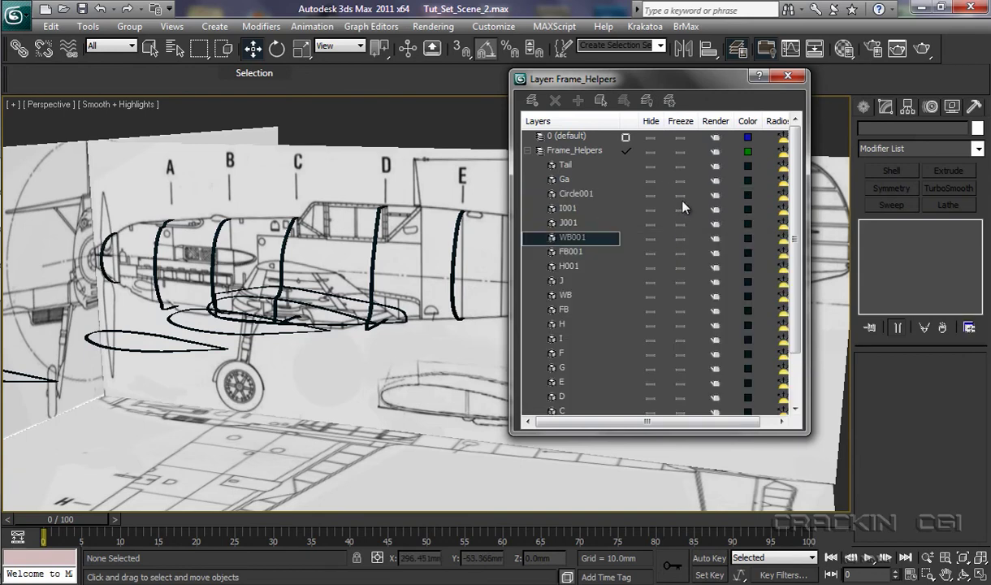
Step: Freeze the Frame_Helpers layer as a whole, collapse its object list and close the layer manager
click(680, 151)
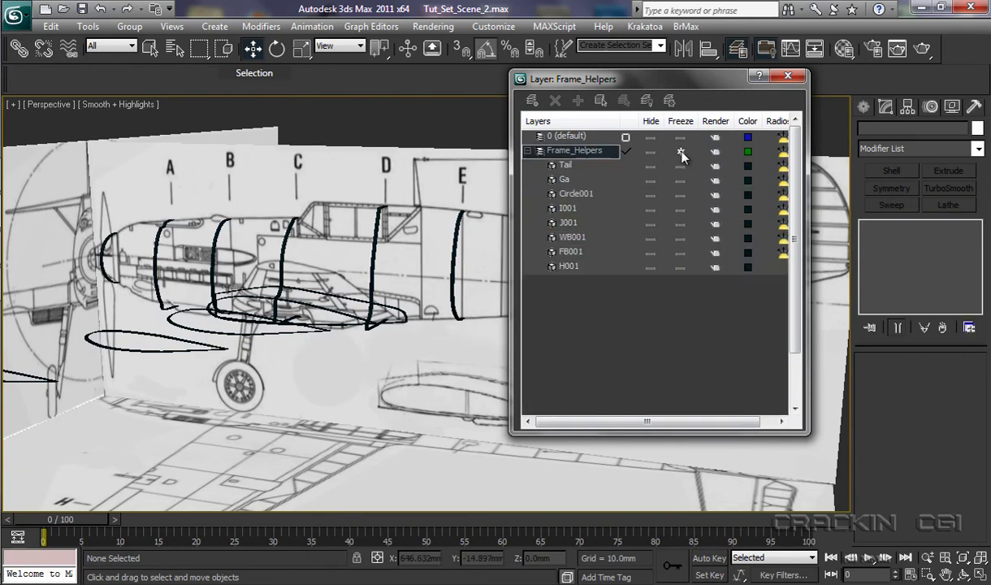
click(529, 152)
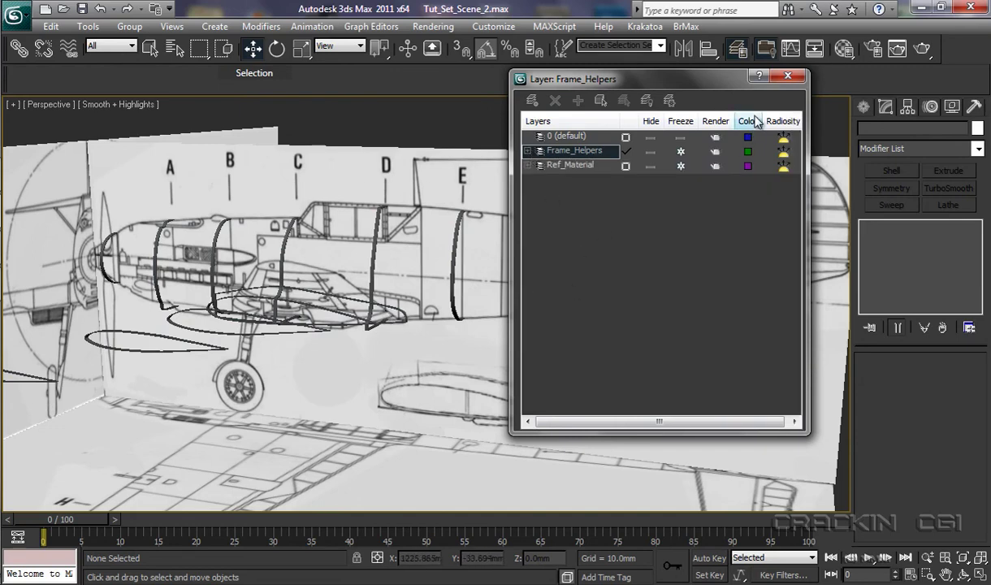
click(786, 75)
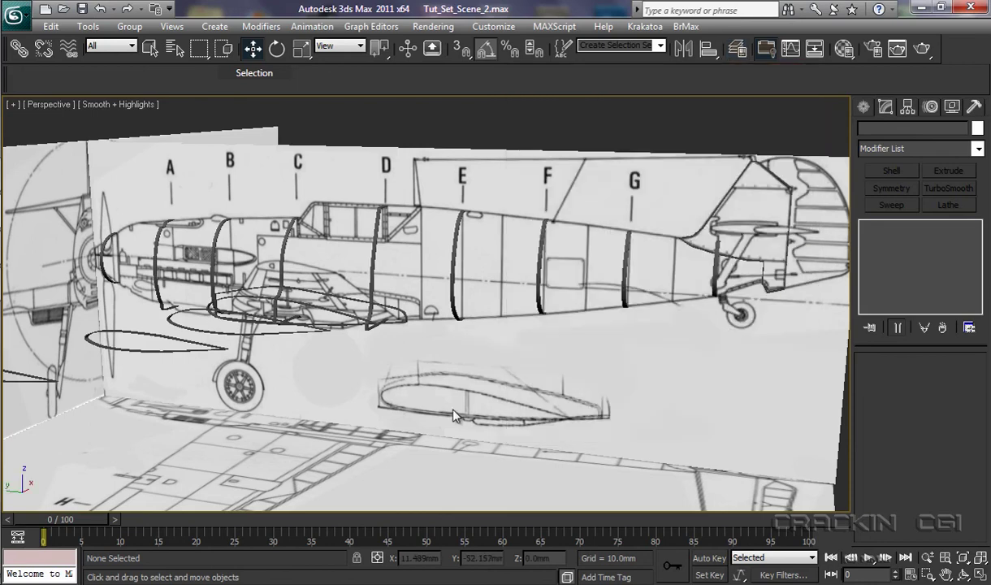